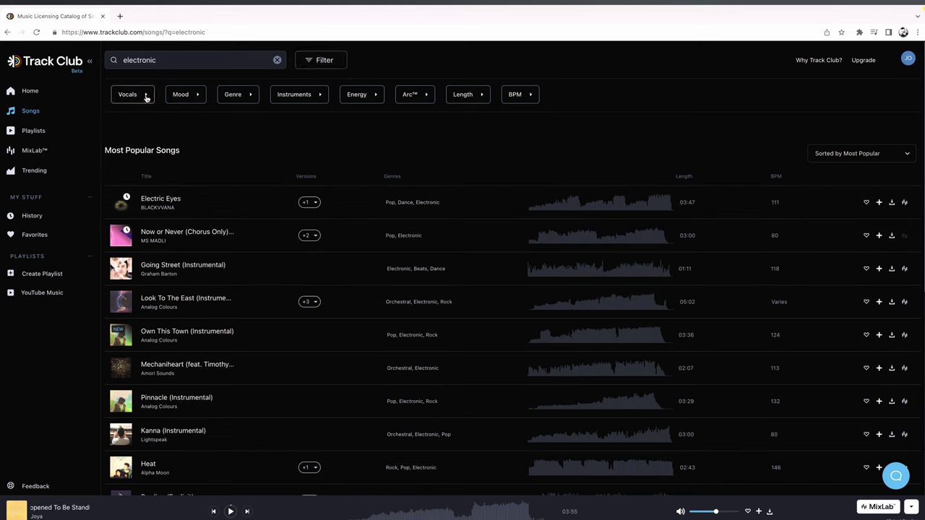
Examine the Vocals options and the full list of Mood options for filtering the electronic songs
click(146, 97)
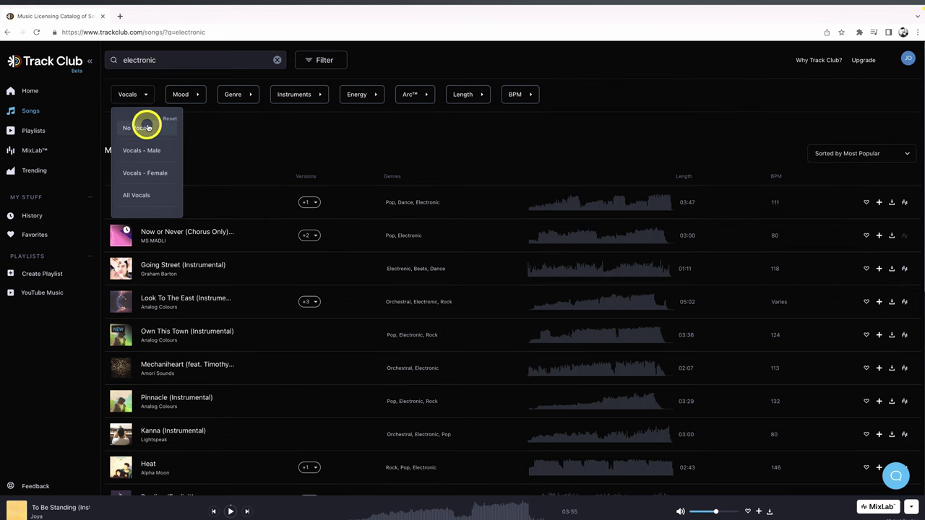
click(197, 97)
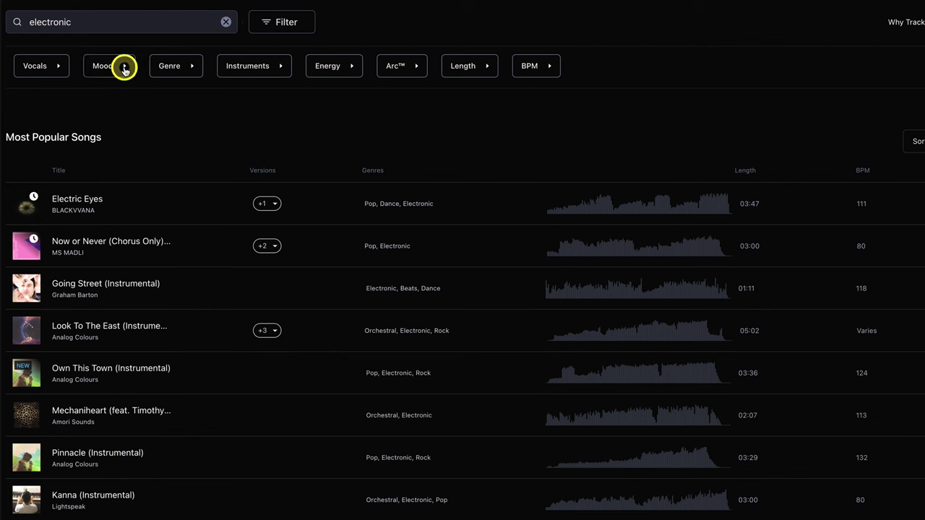
click(125, 67)
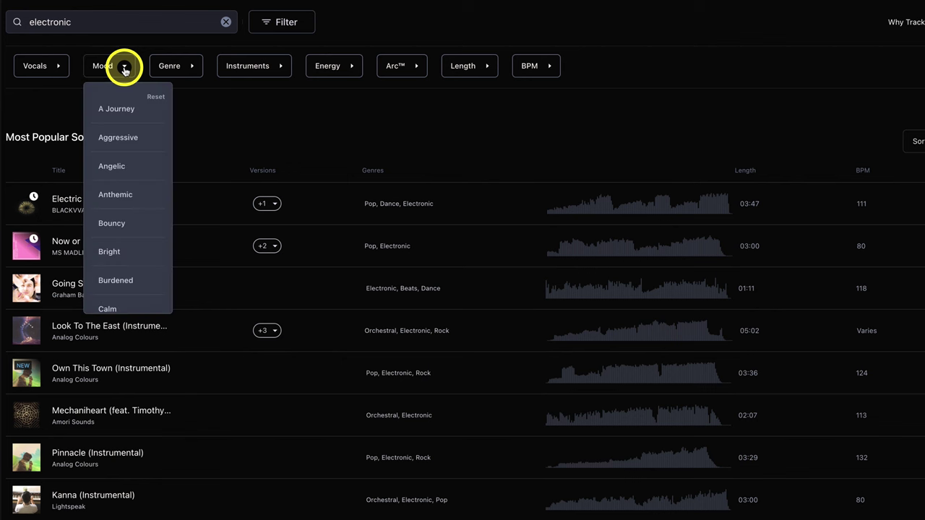
scroll(145, 191, down, 2)
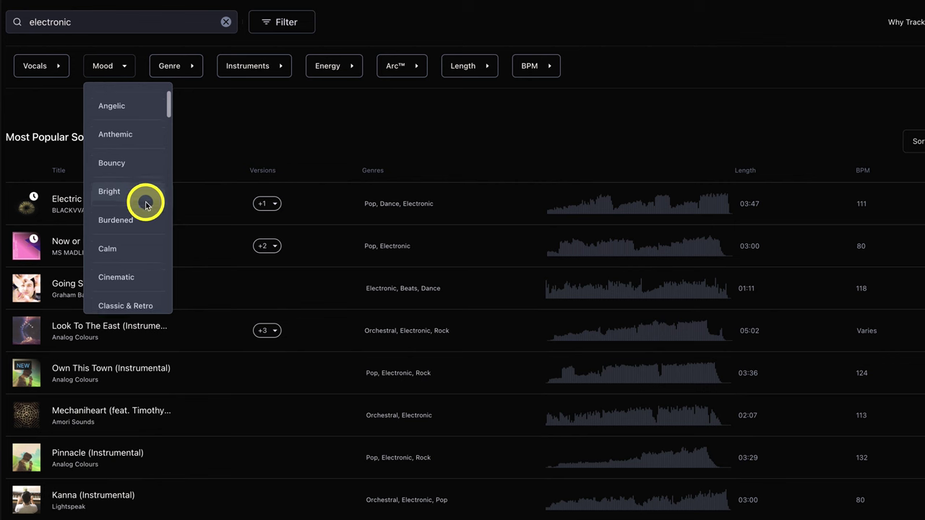
scroll(146, 206, down, 1)
scroll(145, 205, down, 2)
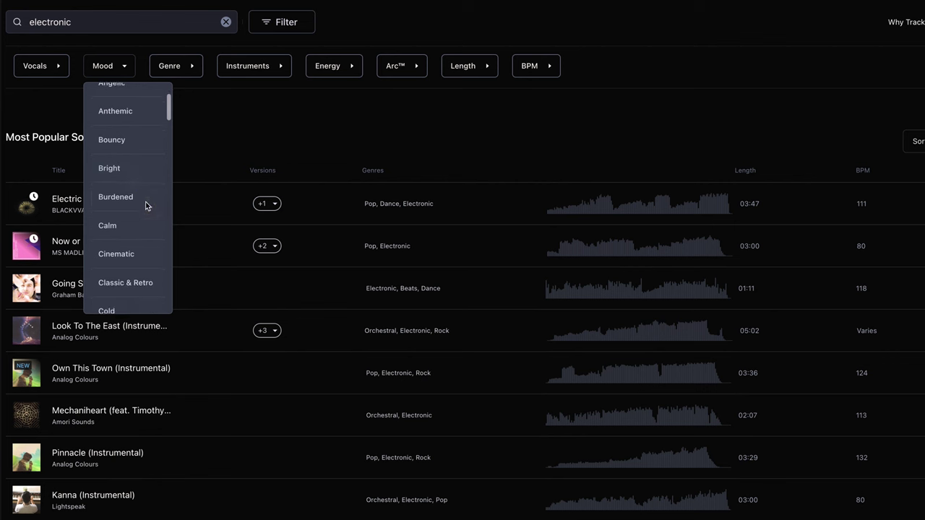
scroll(145, 206, down, 2)
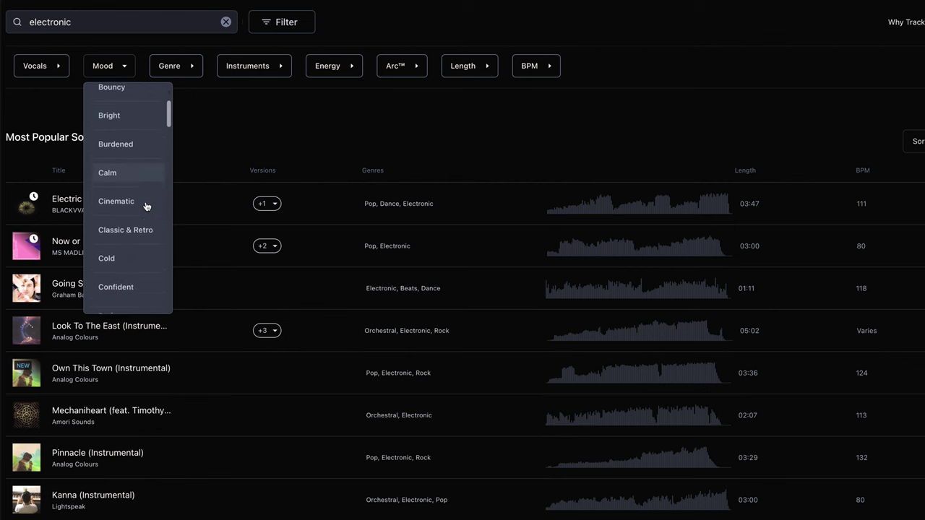
scroll(145, 206, down, 1)
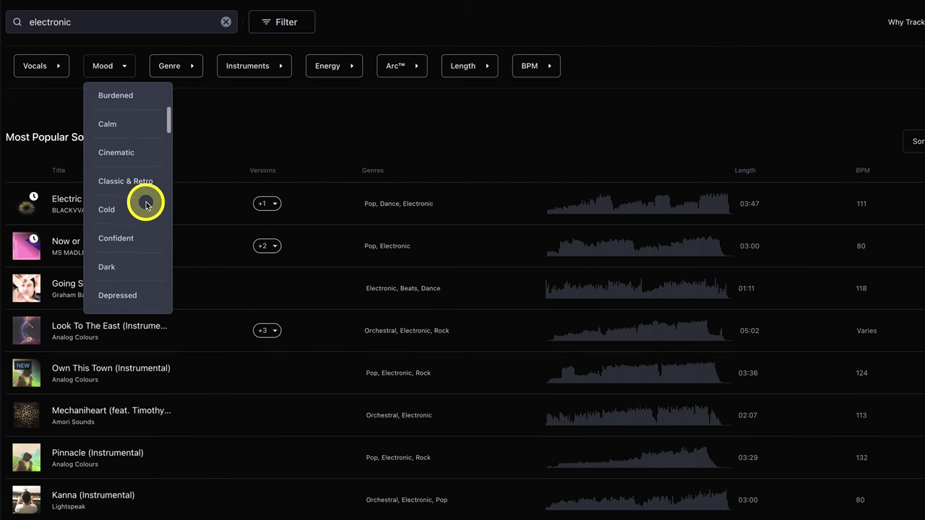
scroll(146, 206, down, 2)
click(143, 206)
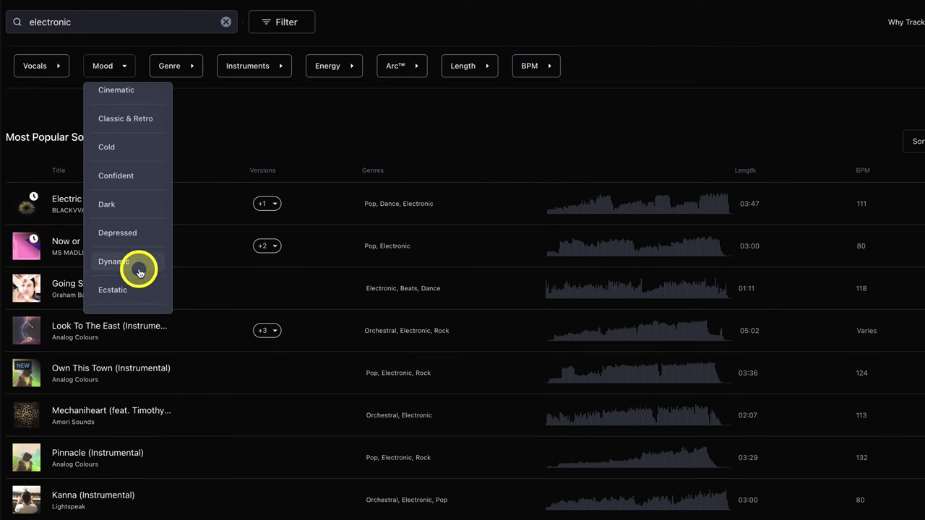
scroll(135, 268, down, 3)
scroll(138, 270, down, 20)
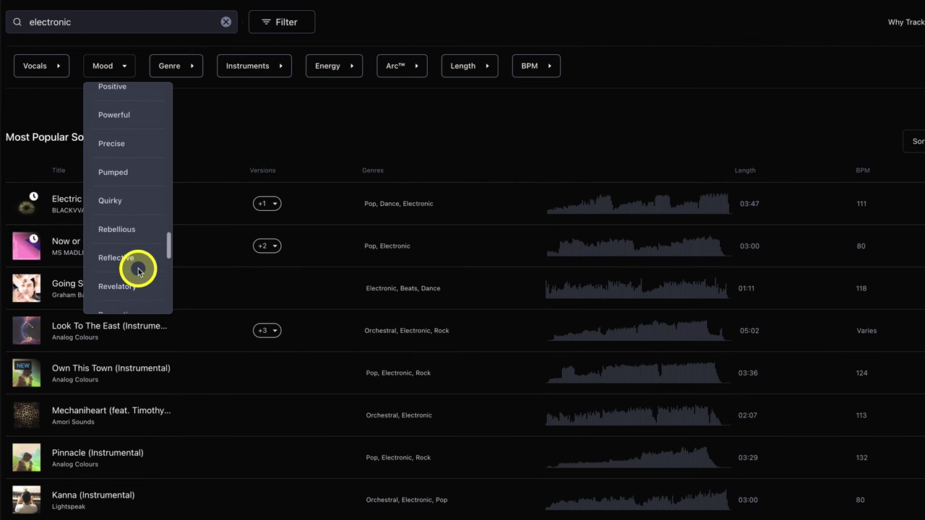
click(134, 257)
scroll(133, 251, up, 20)
scroll(134, 257, up, 12)
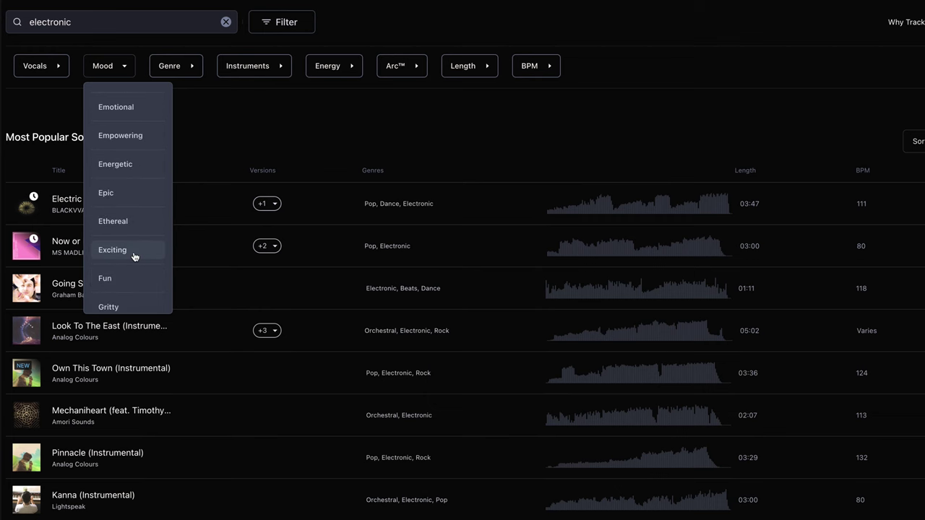
Examine the Genre and Instruments options available for filtering the songs
click(194, 68)
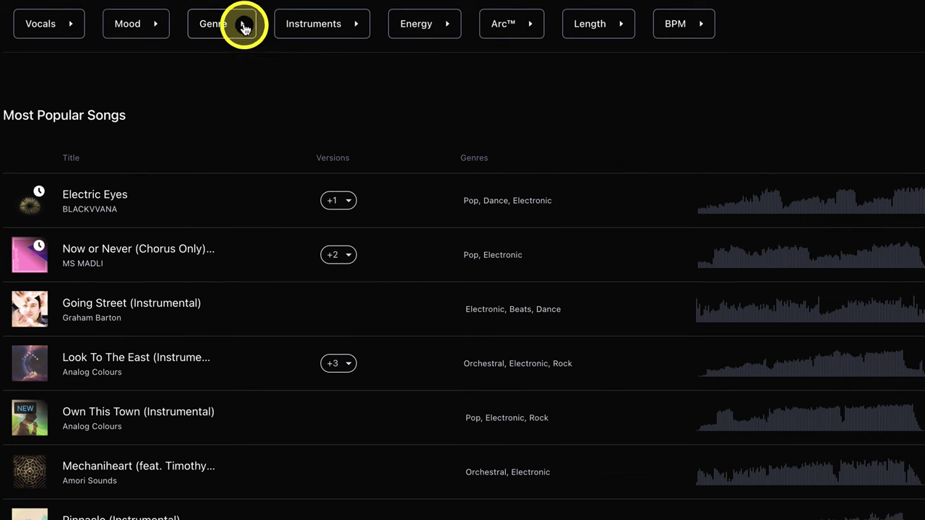
click(251, 77)
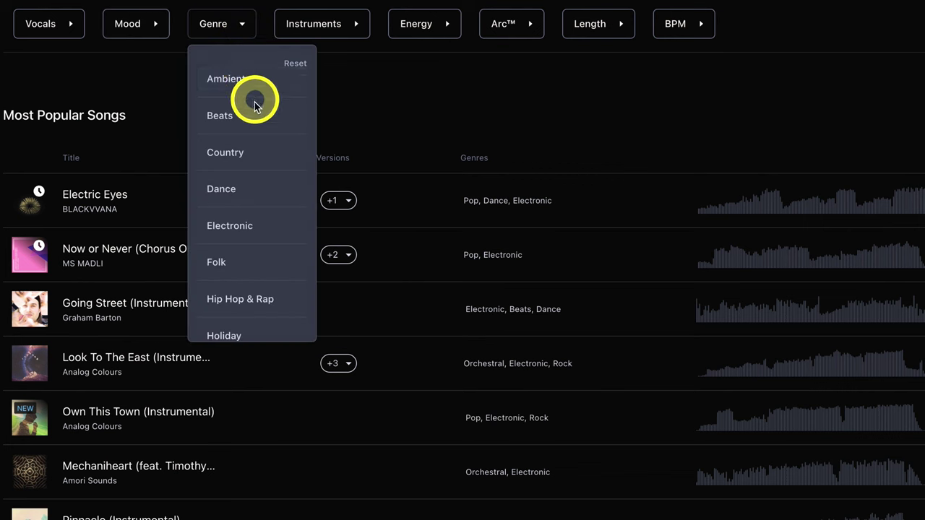
scroll(291, 127, down, 3)
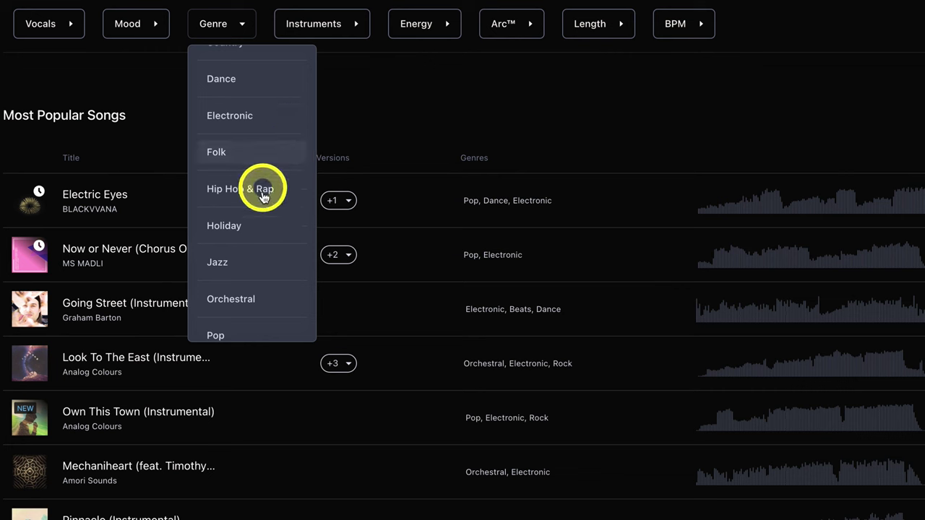
scroll(258, 249, down, 2)
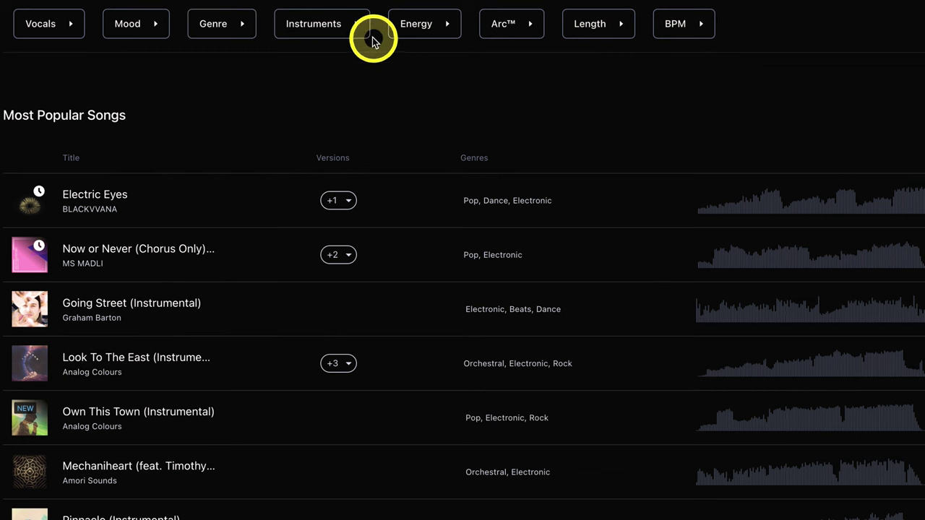
click(357, 29)
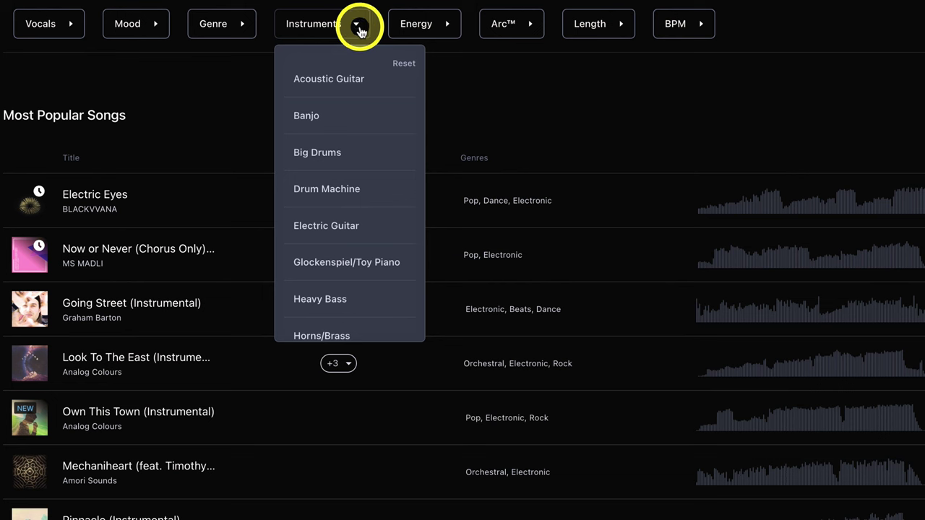
scroll(363, 132, down, 2)
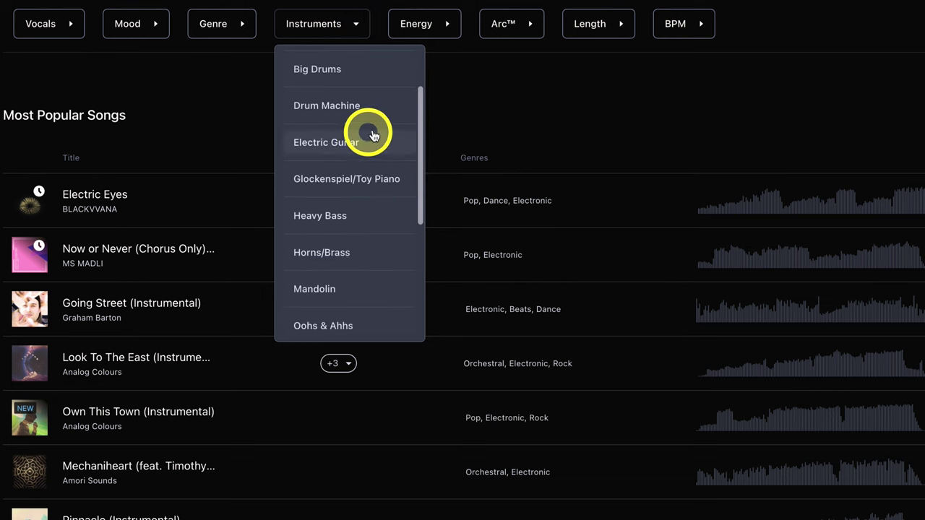
click(387, 105)
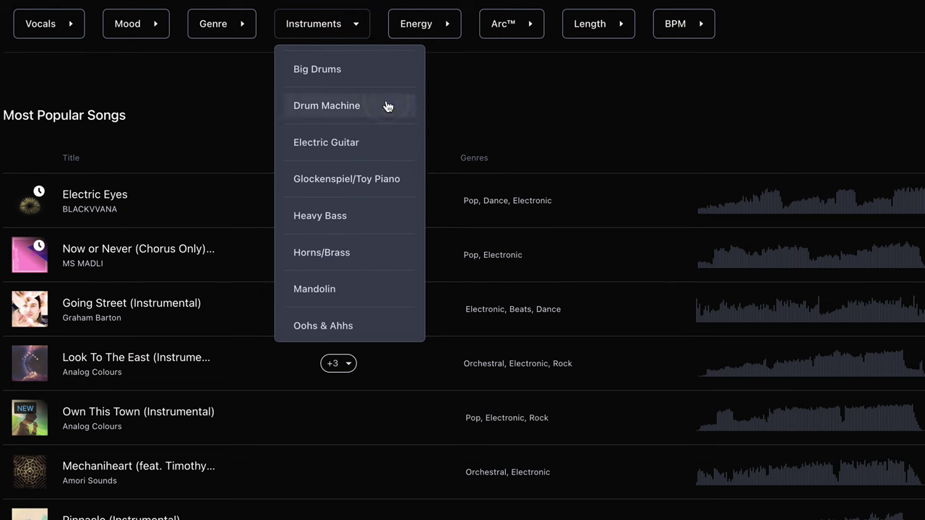
click(372, 137)
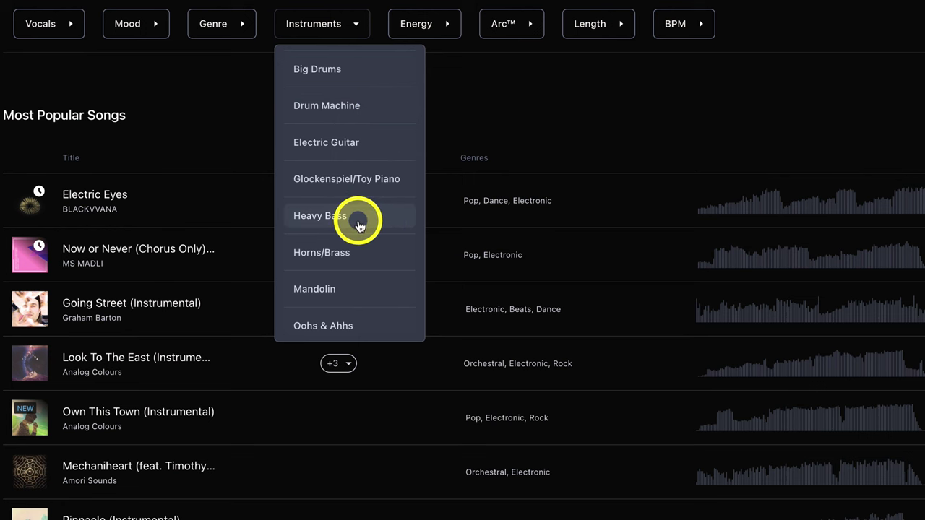
scroll(361, 226, down, 2)
scroll(362, 226, down, 4)
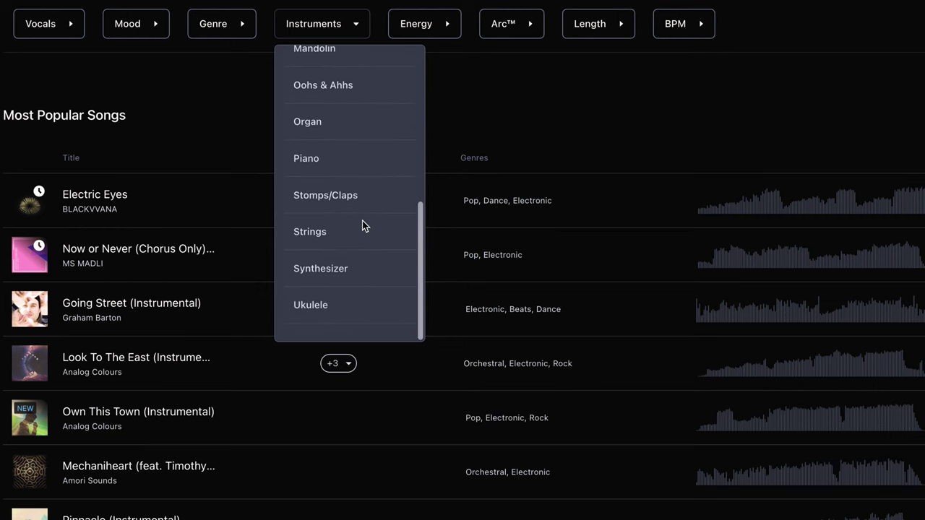
scroll(354, 273, down, 2)
scroll(355, 273, up, 2)
click(518, 109)
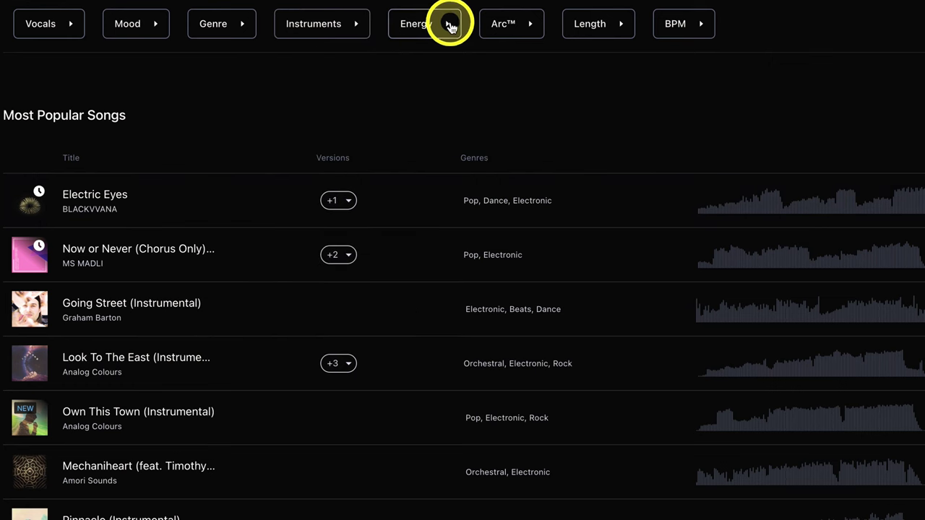
Examine the Energy levels, the Arc shapes and the Length range available as song filters
click(450, 26)
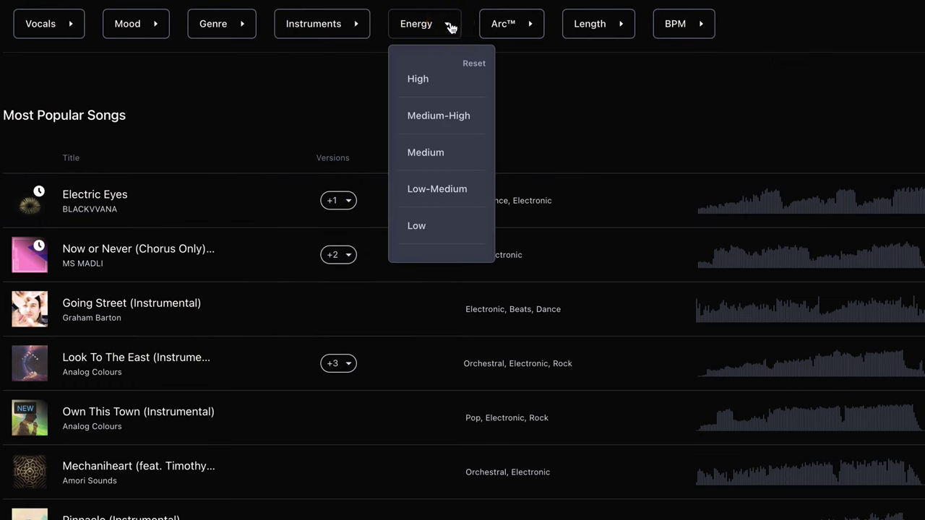
drag(450, 26, 422, 208)
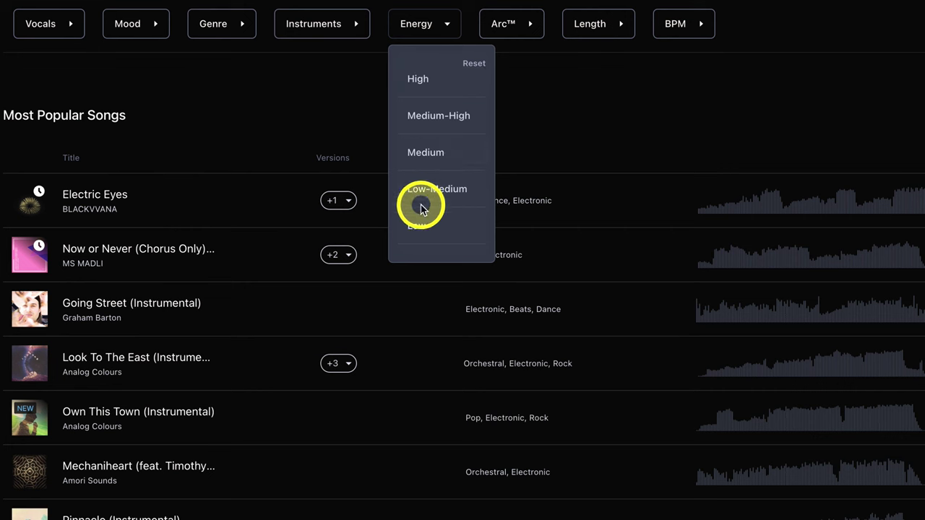
click(528, 29)
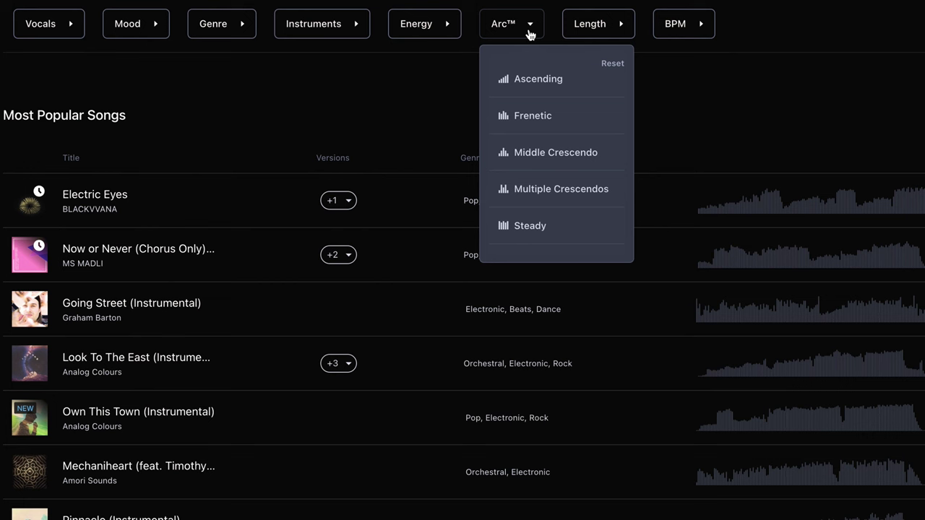
drag(530, 33, 555, 228)
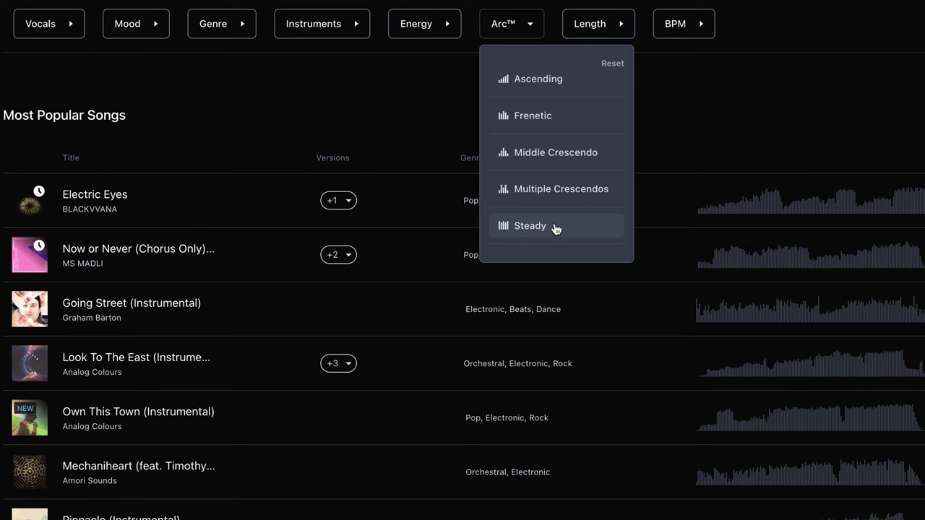
click(594, 26)
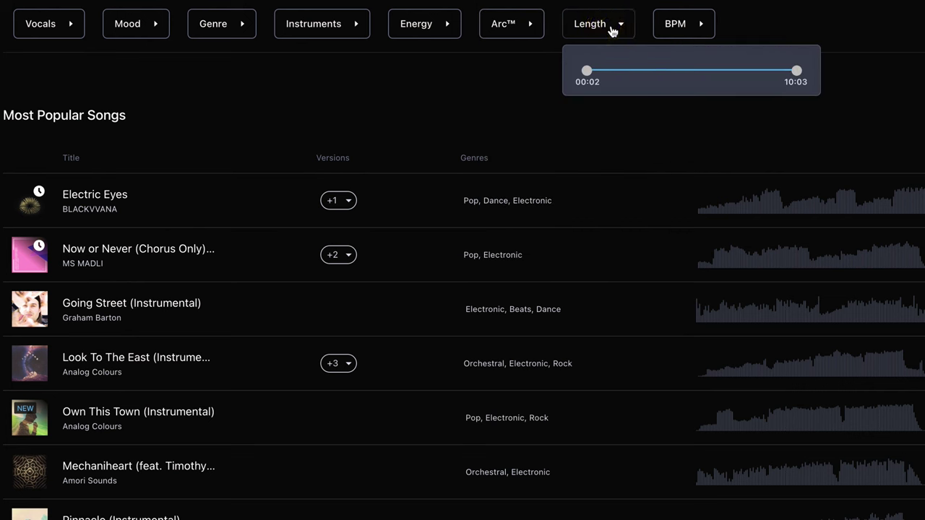
Filter the songs by an exact BPM of 63, and switch the filter to a BPM range of 62 to 178
click(691, 28)
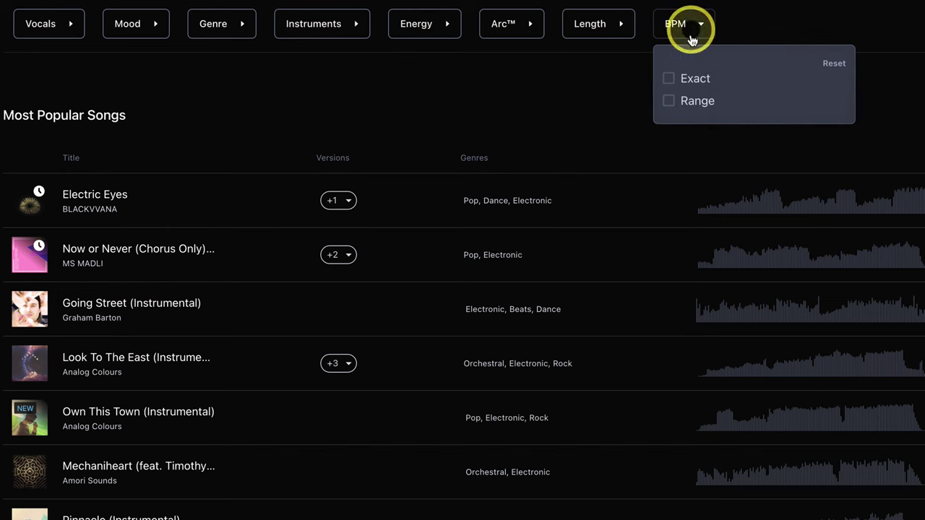
click(669, 79)
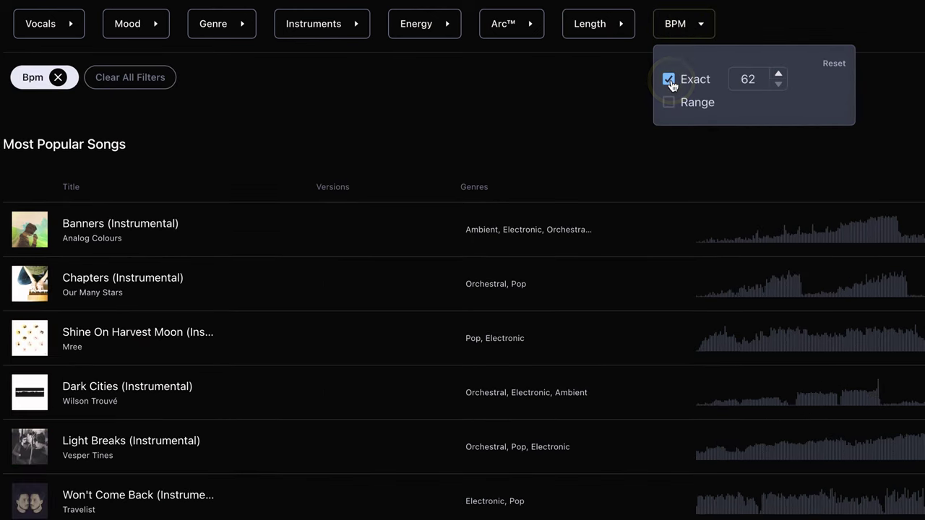
click(778, 75)
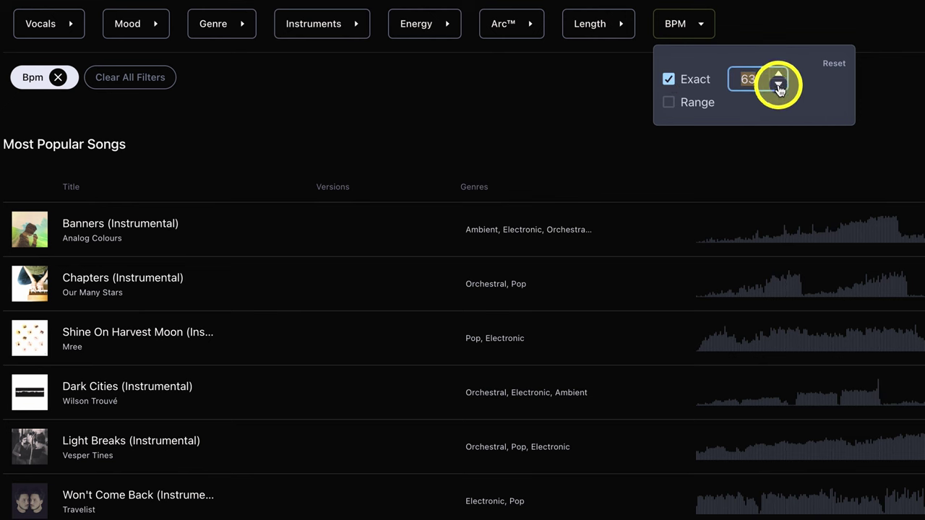
click(669, 102)
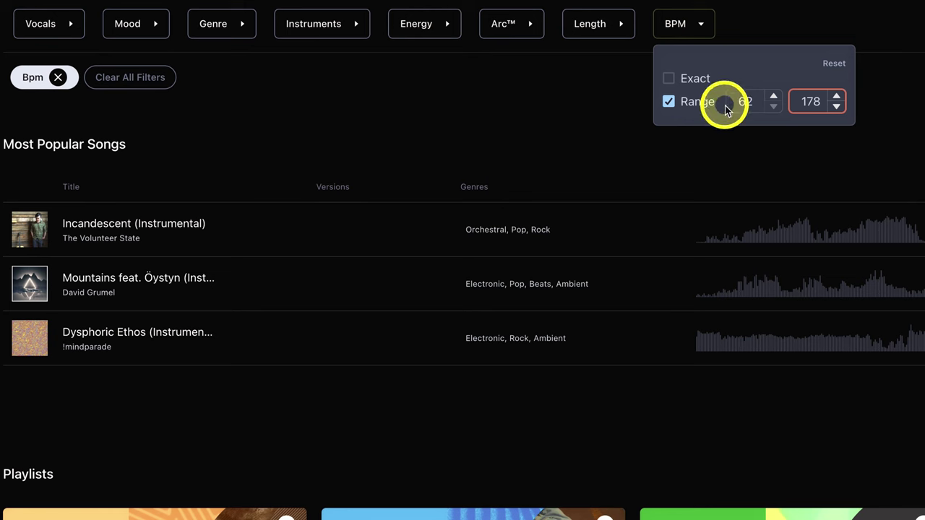
click(516, 111)
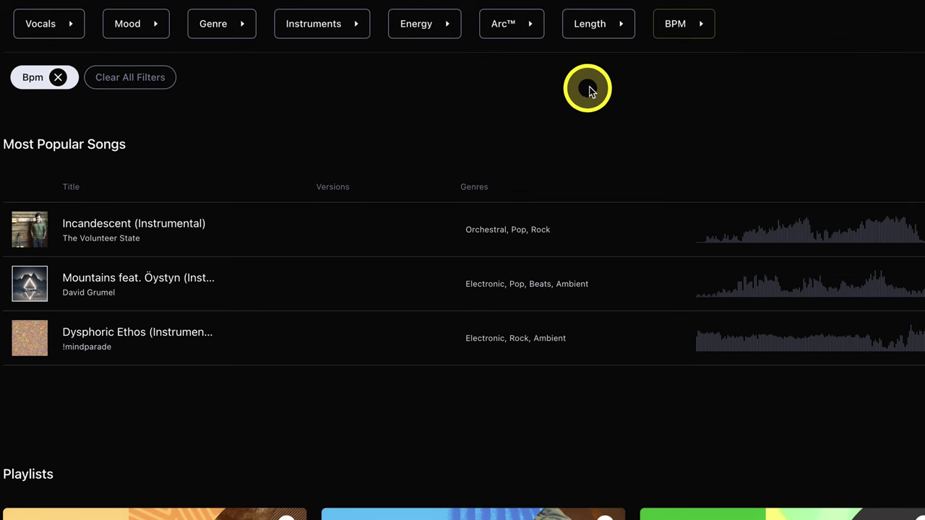
Filter the songs by the Electronic and Ambient genres and browse the resulting list down to the playlists
click(228, 28)
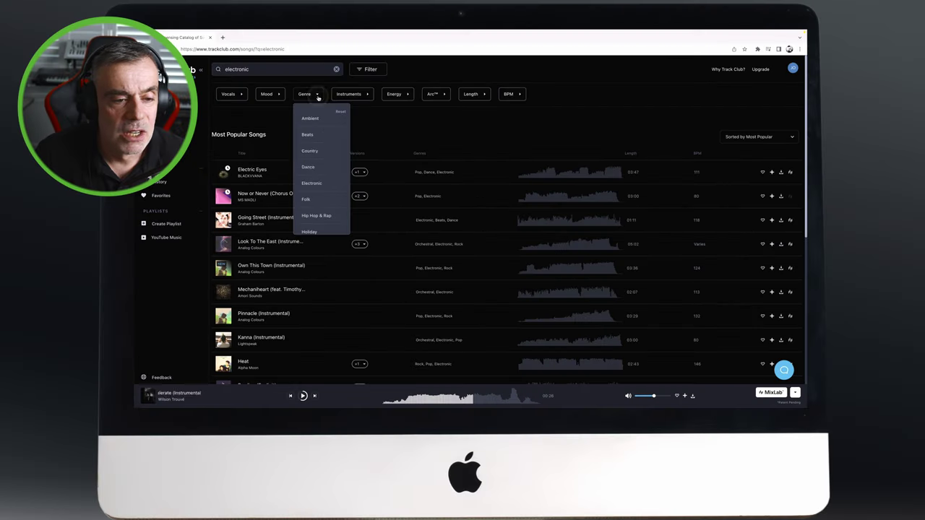
click(311, 186)
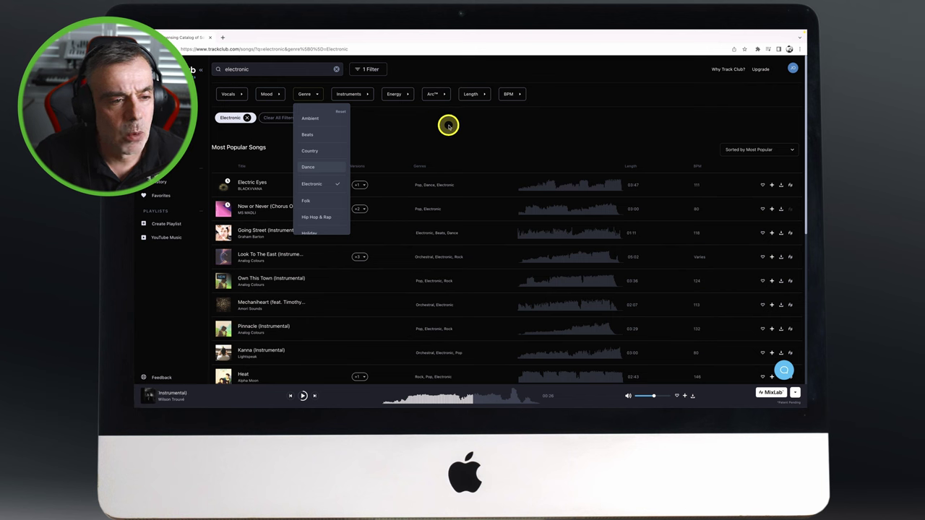
click(313, 118)
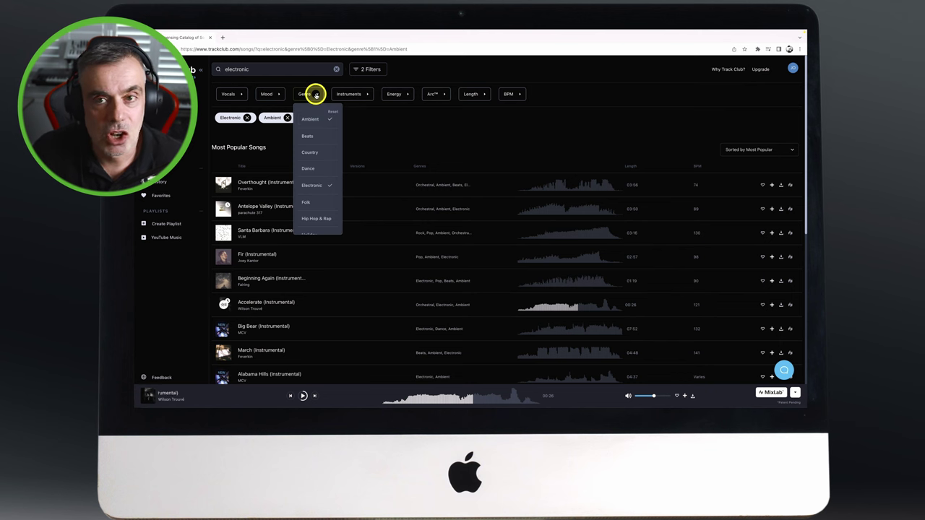
click(417, 126)
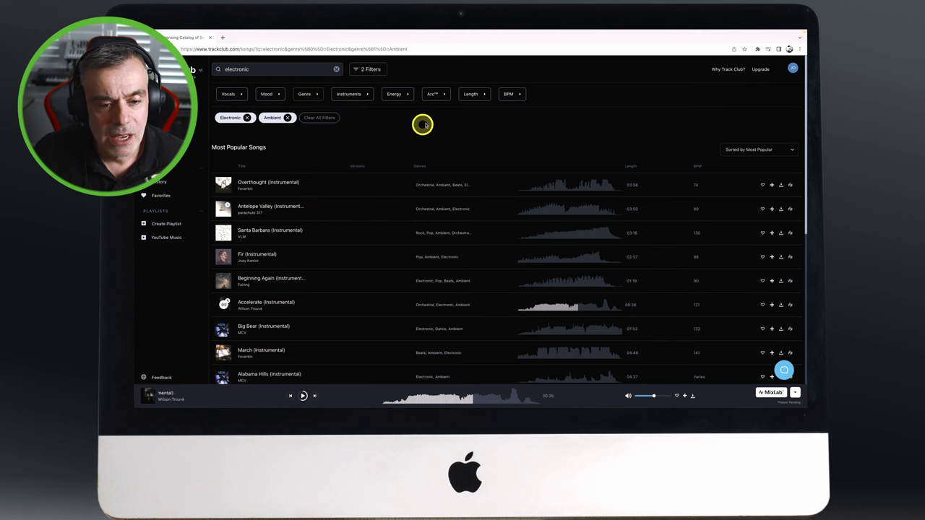
scroll(475, 177, down, 3)
scroll(475, 176, down, 5)
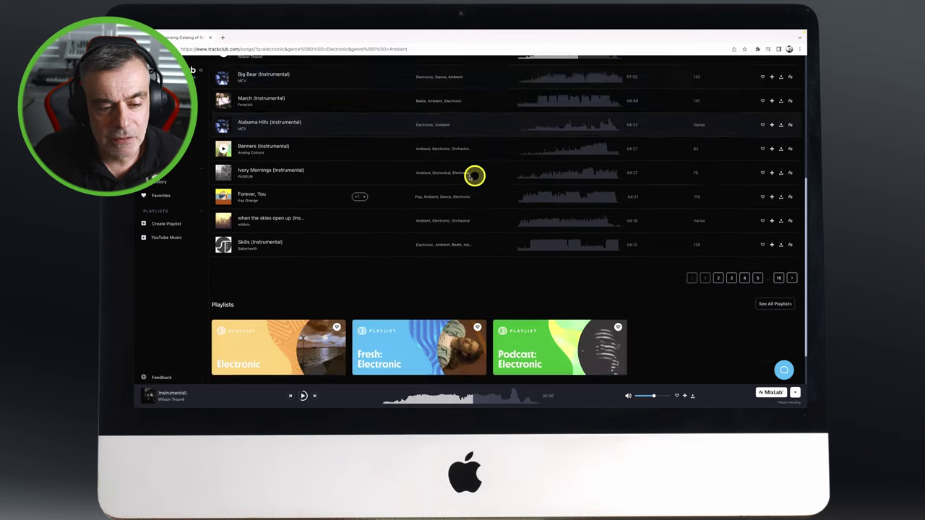
Play "Forever, You" from the filtered song list and add it to the favorites
scroll(424, 170, up, 10)
scroll(423, 169, up, 1)
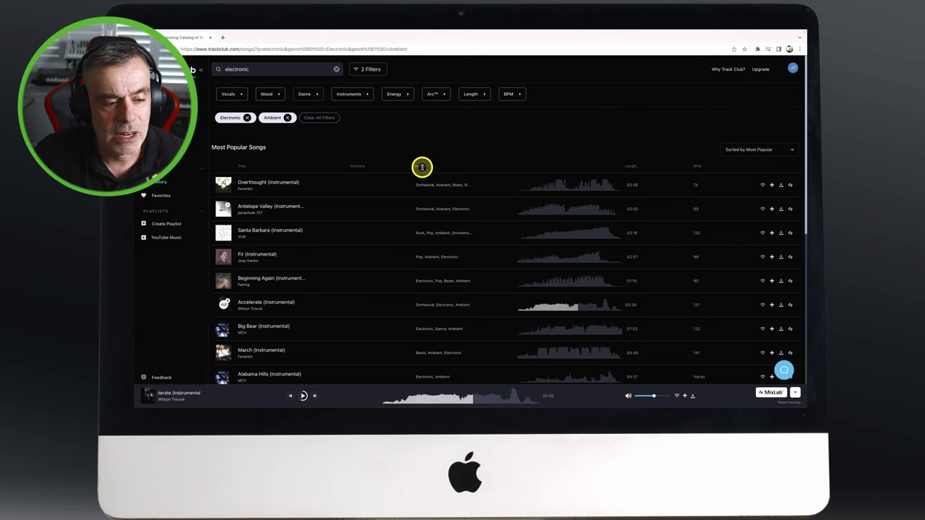
scroll(422, 166, down, 1)
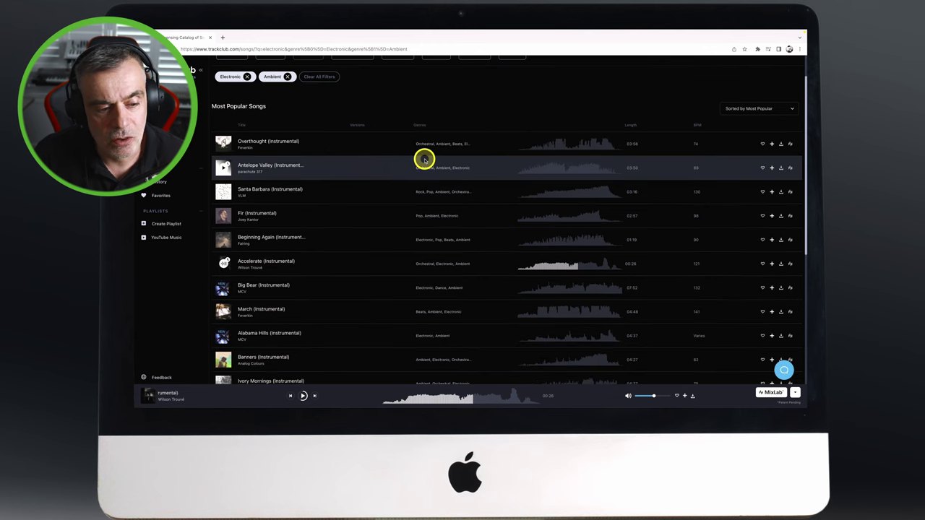
scroll(424, 159, down, 4)
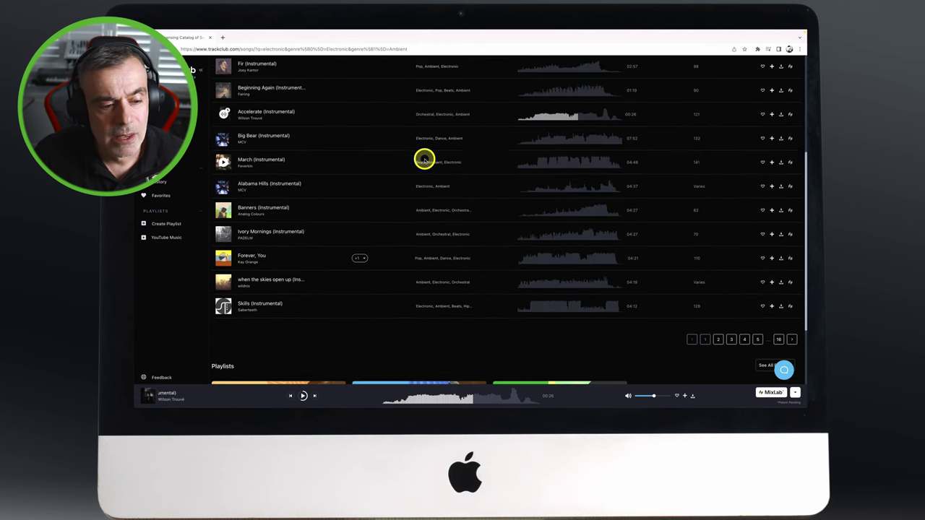
click(223, 258)
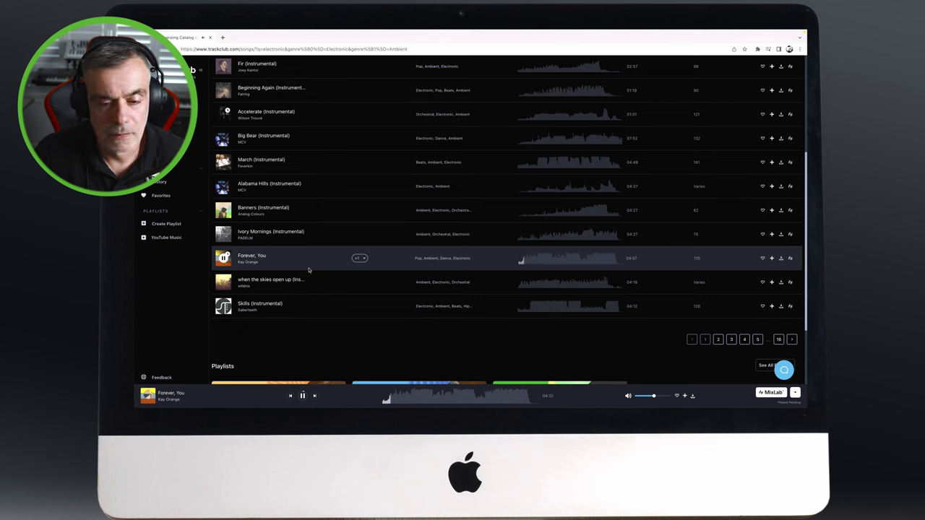
scroll(308, 270, up, 2)
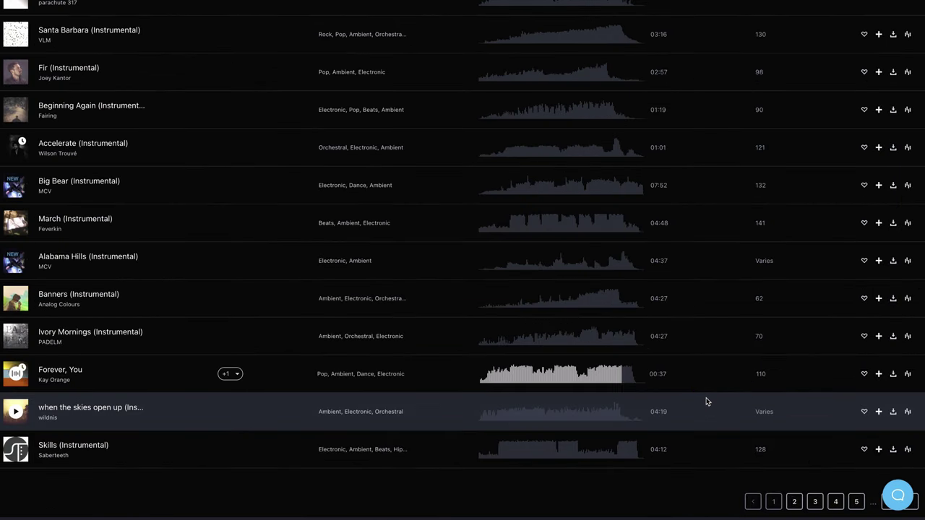
click(865, 373)
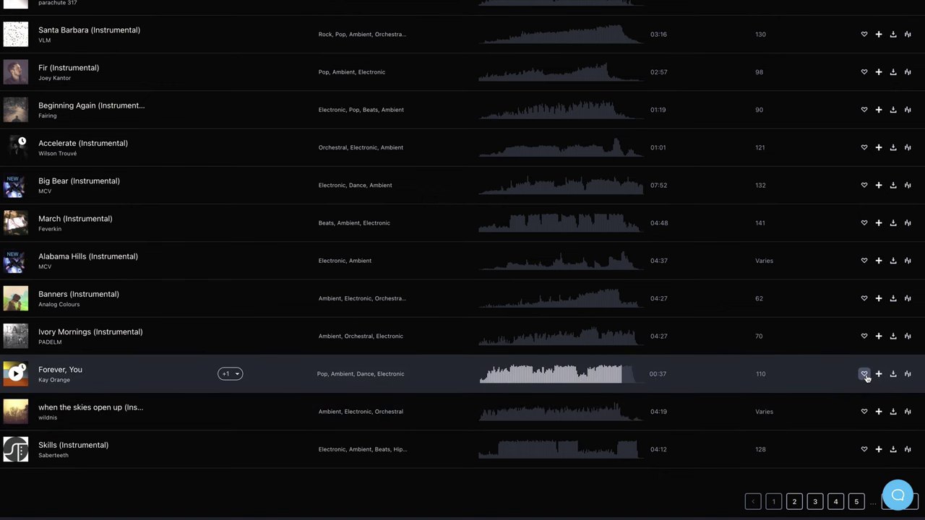
click(866, 374)
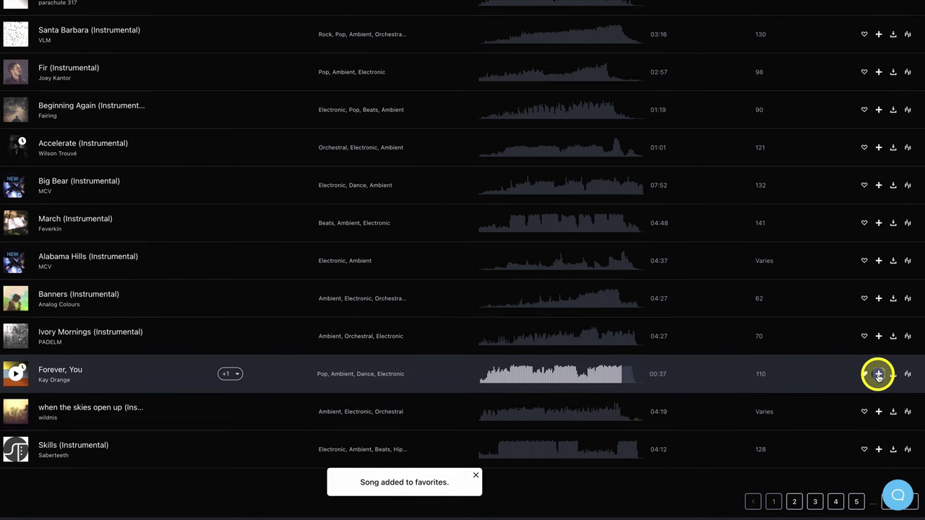
Create a light blue playlist named "cinematic" with the description "cinematic edits", and save "Forever, You" to it
click(878, 374)
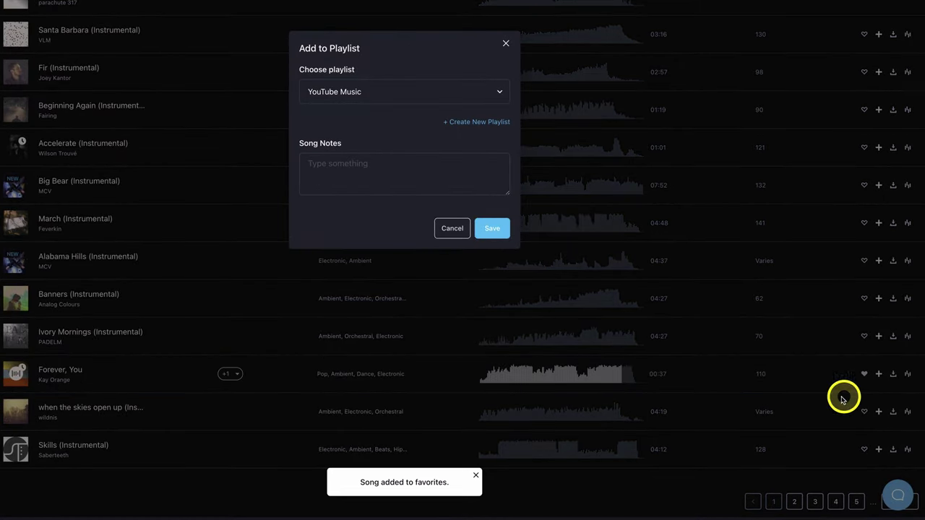
click(479, 124)
click(328, 93)
click(328, 92)
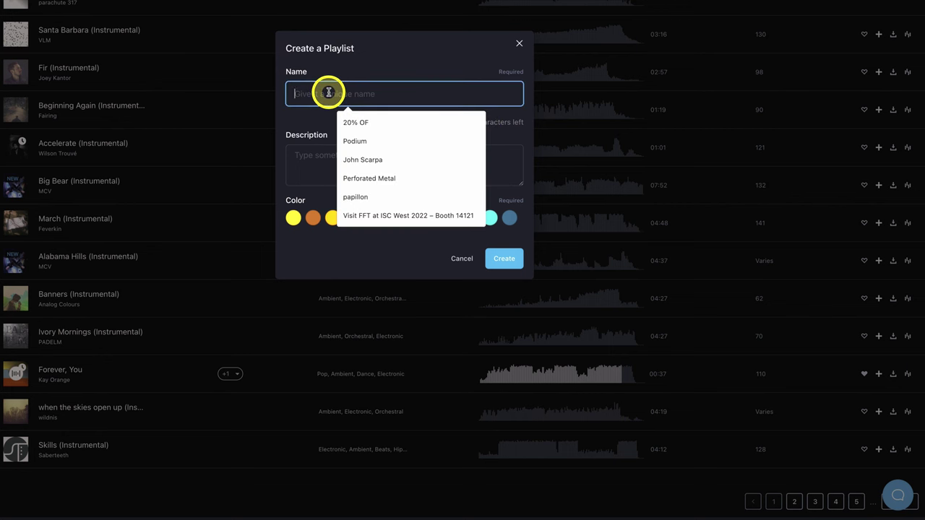
text(cinematic)
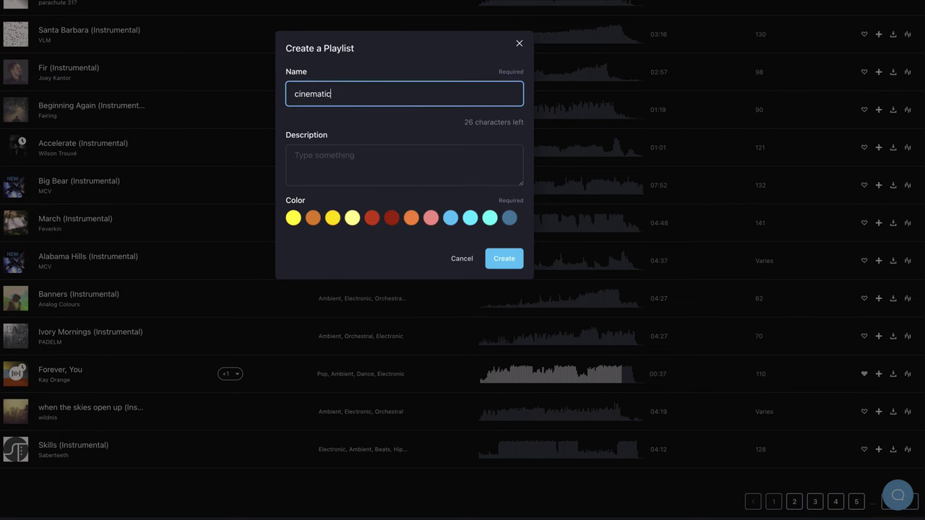
click(296, 156)
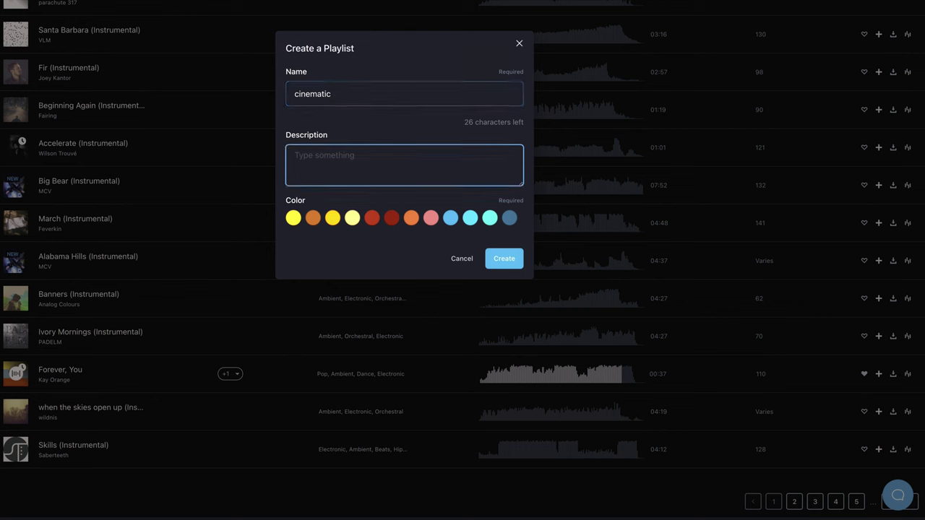
text(edits)
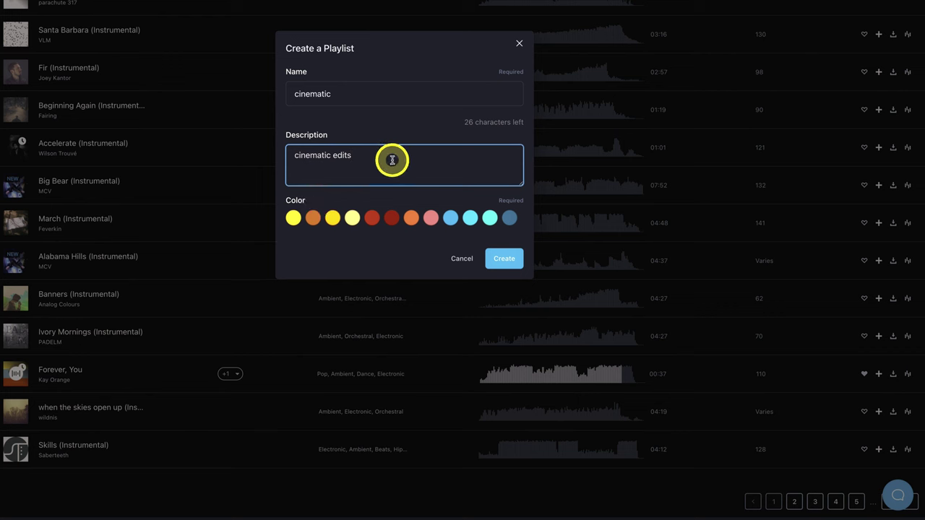
click(450, 221)
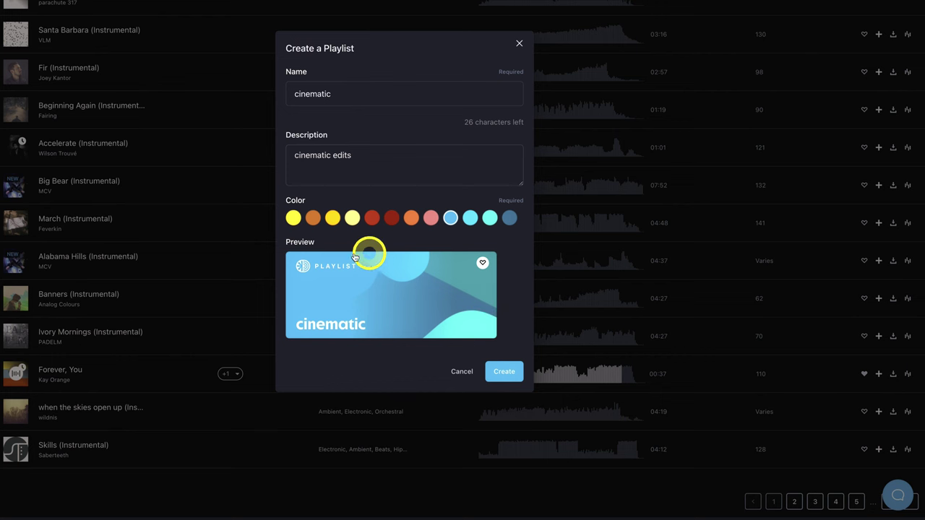
click(504, 371)
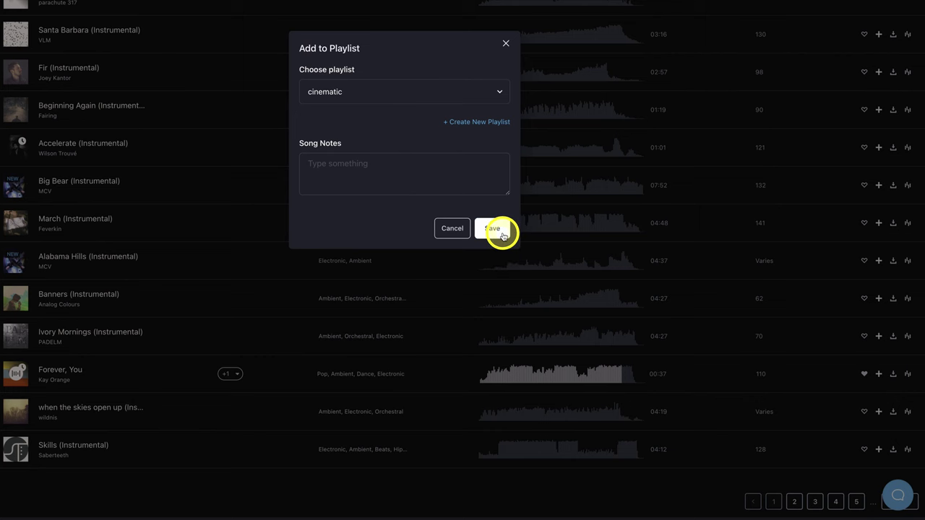
click(503, 232)
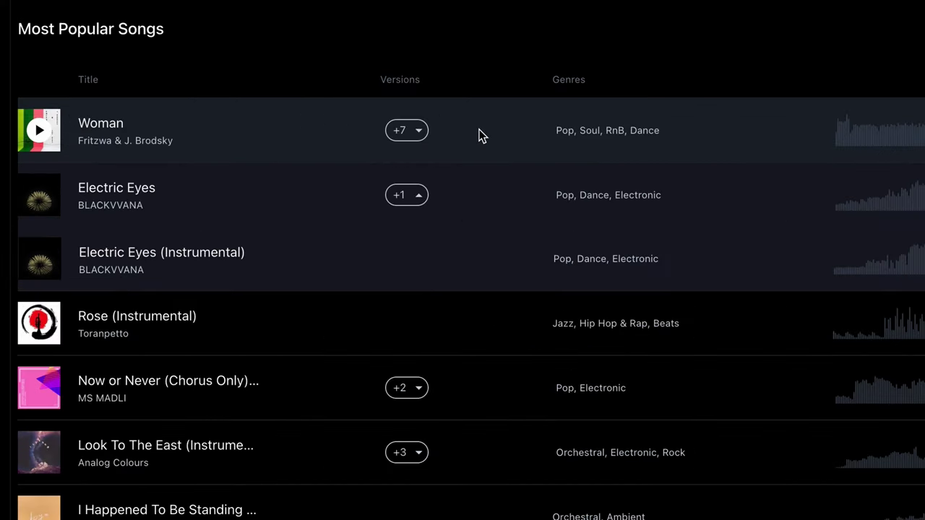
Expand the versions of the song "Woman" and examine its MP3, WAV/AIFF and stem download options
click(307, 201)
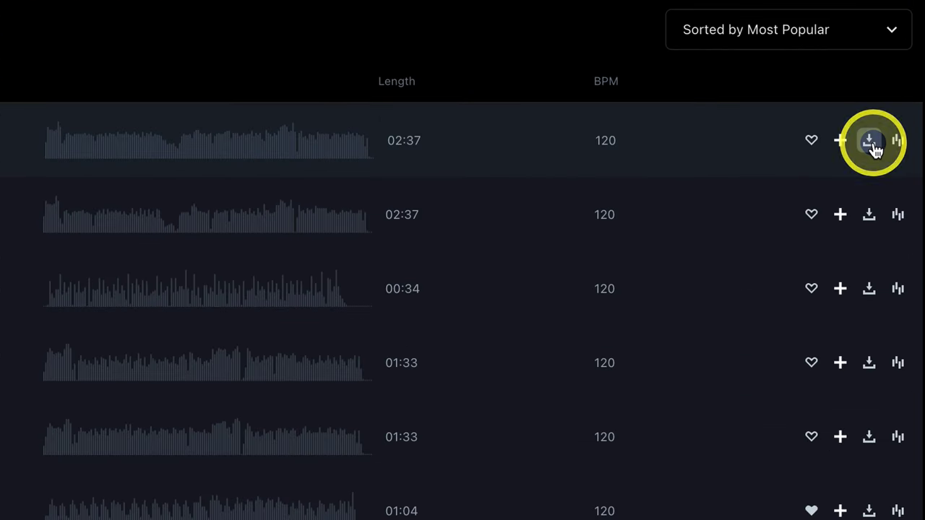
click(871, 142)
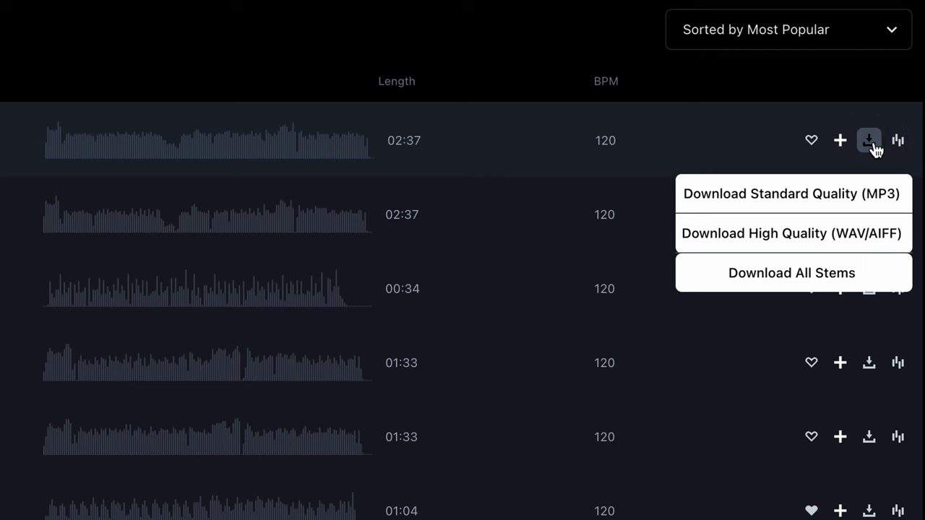
click(804, 200)
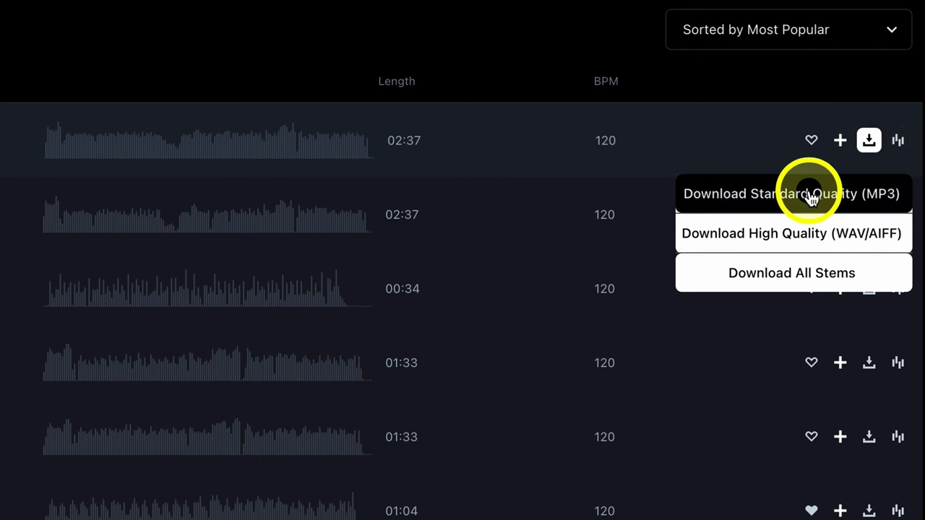
click(804, 221)
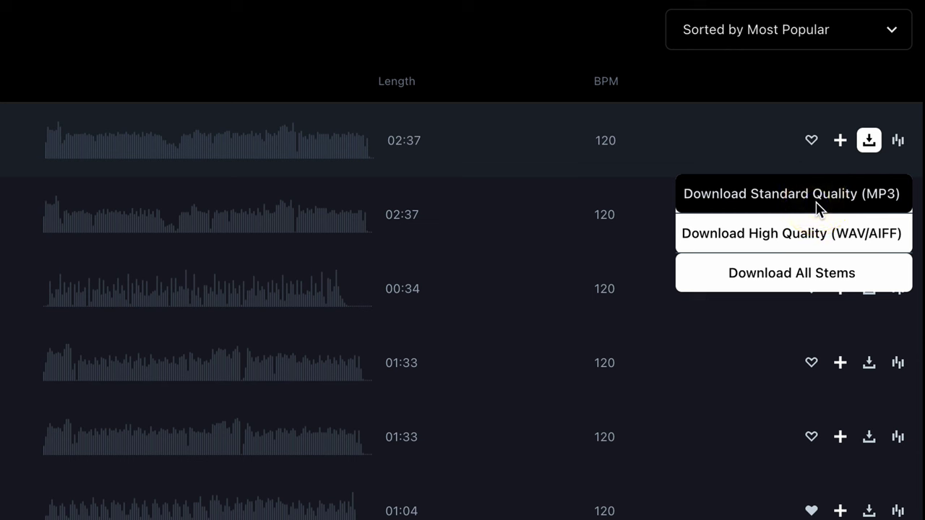
click(807, 232)
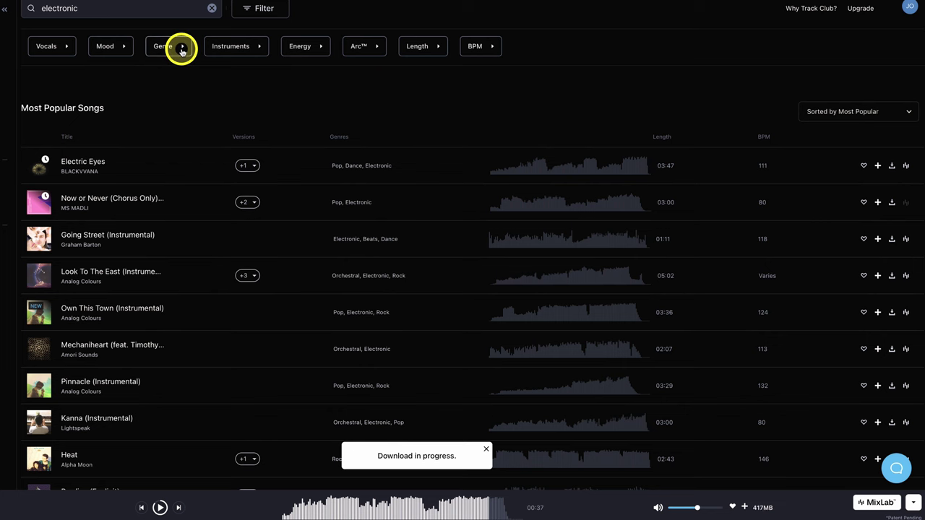
Filter the electronic songs by the Anthemic mood and close the mood list
click(121, 47)
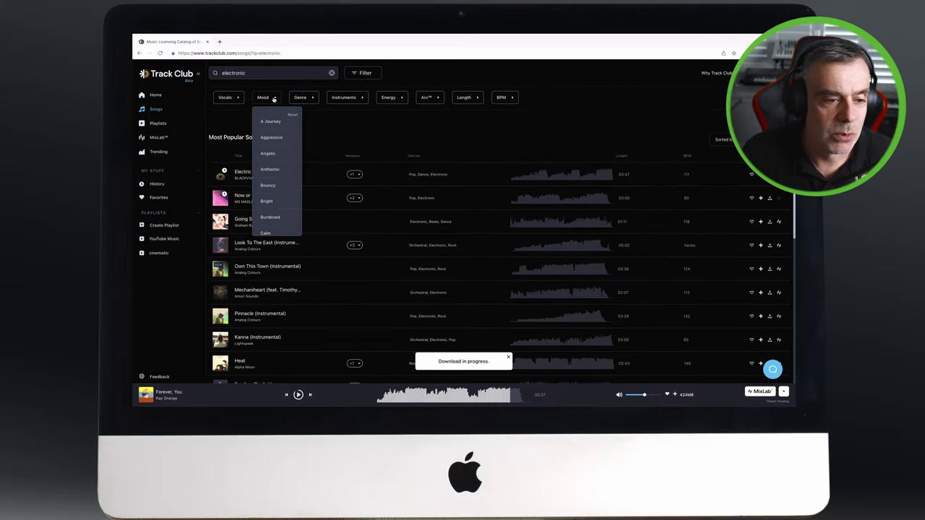
click(274, 170)
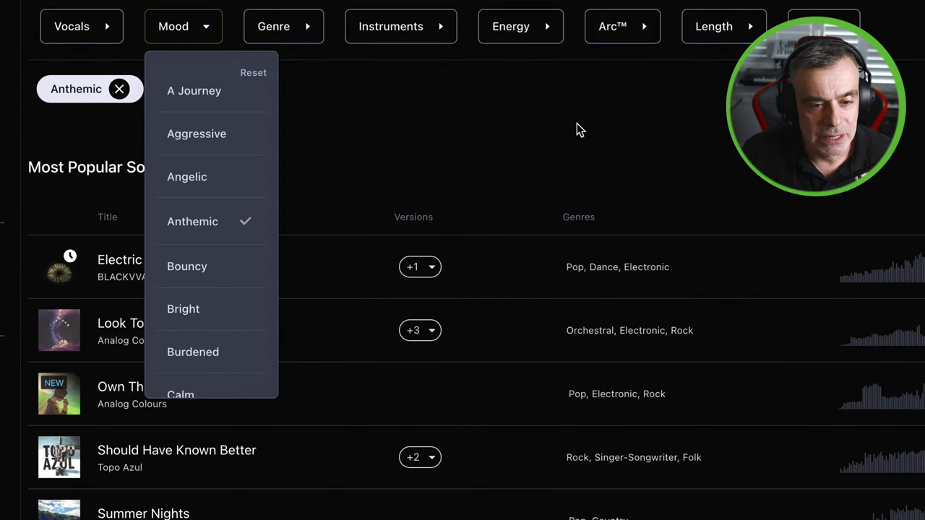
drag(545, 142, 610, 165)
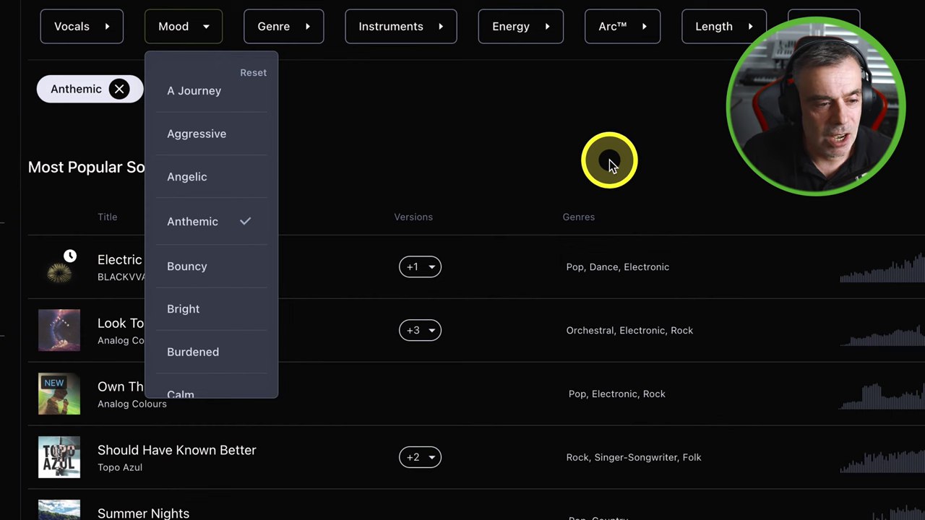
click(674, 145)
click(647, 194)
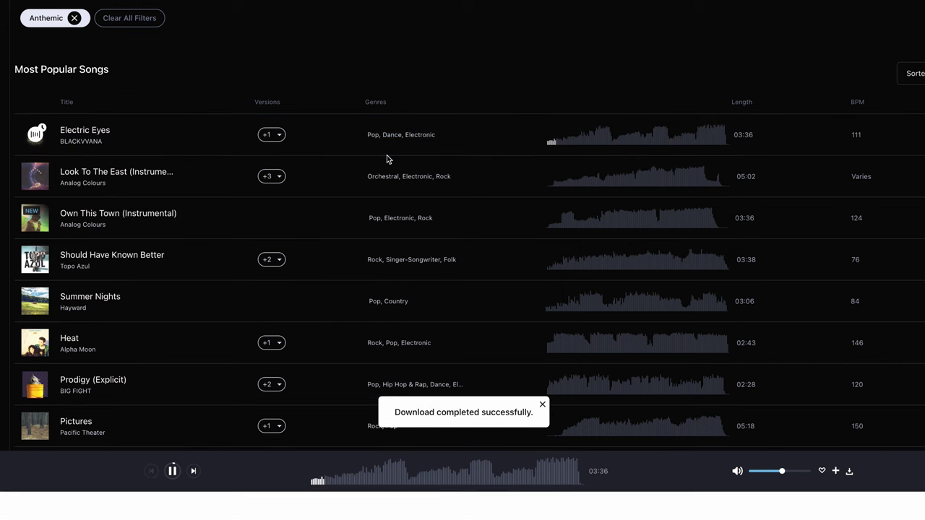
Dismiss the download message and pause "Electric Eyes" after listening to it
click(388, 156)
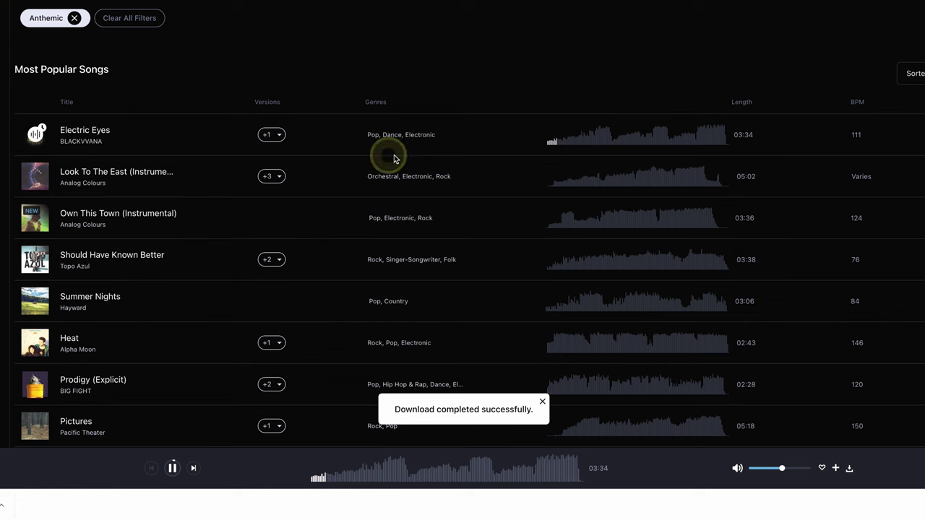
click(542, 402)
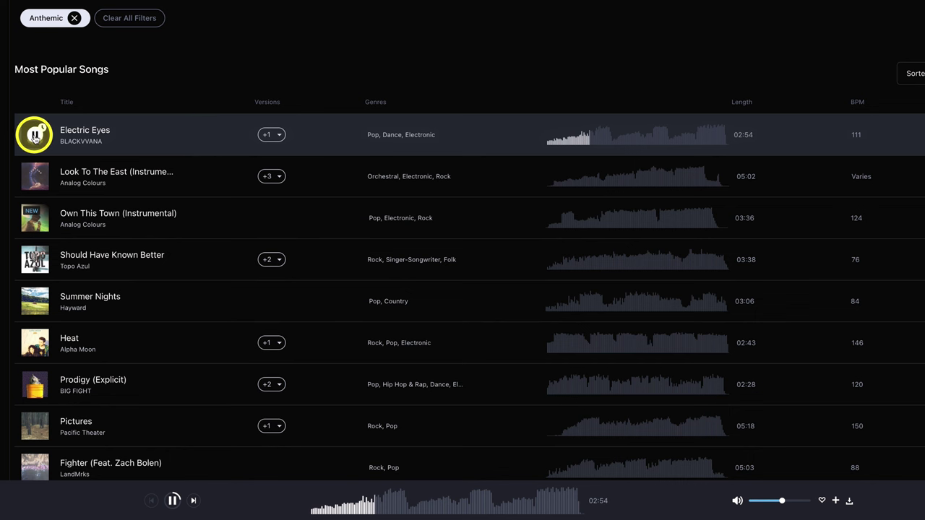
click(35, 135)
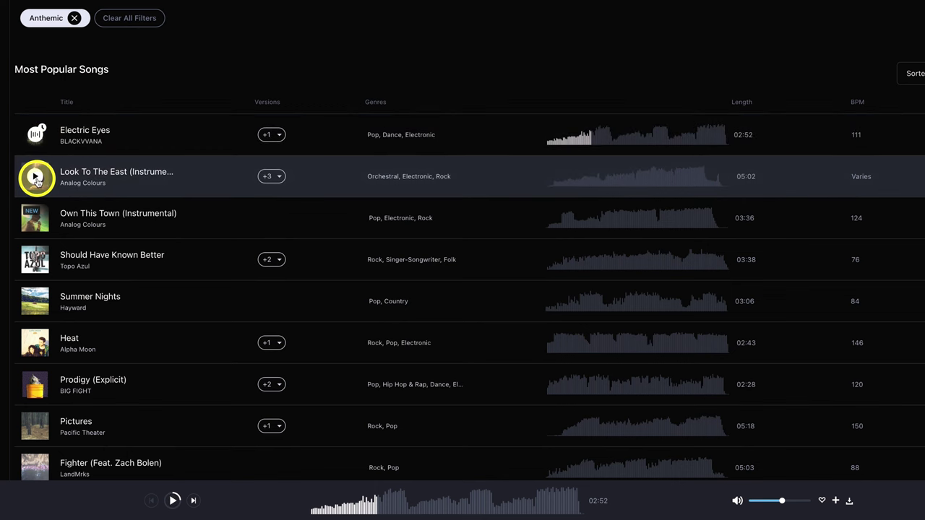
Listen to the later part of "Look To The East" and pause it
click(651, 178)
click(678, 177)
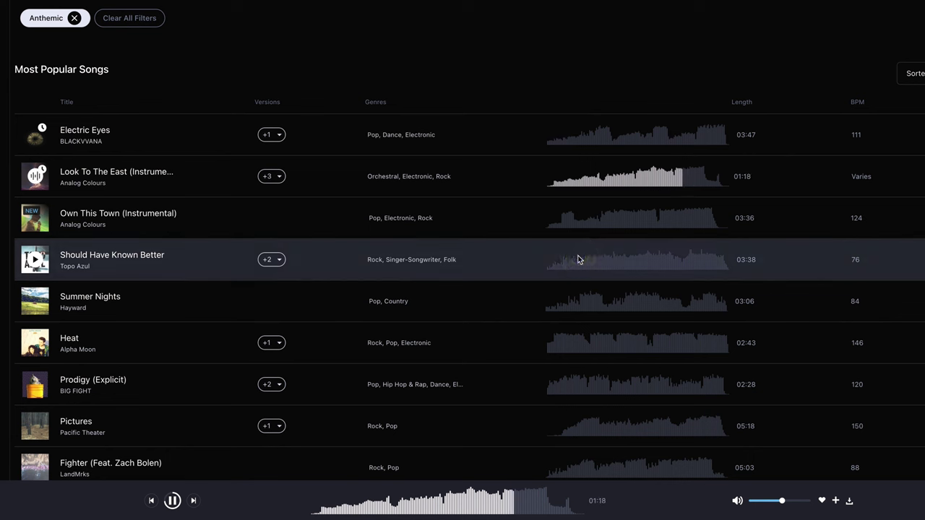
click(586, 226)
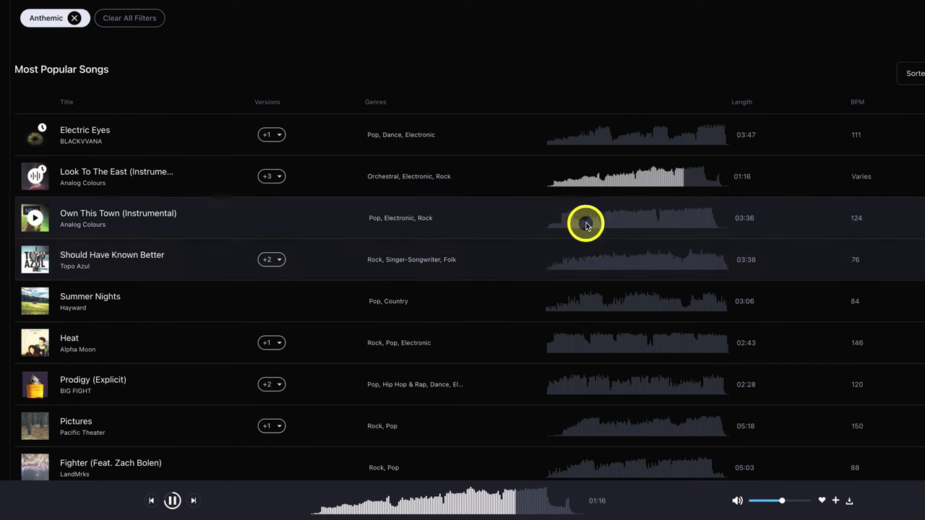
click(34, 178)
click(270, 68)
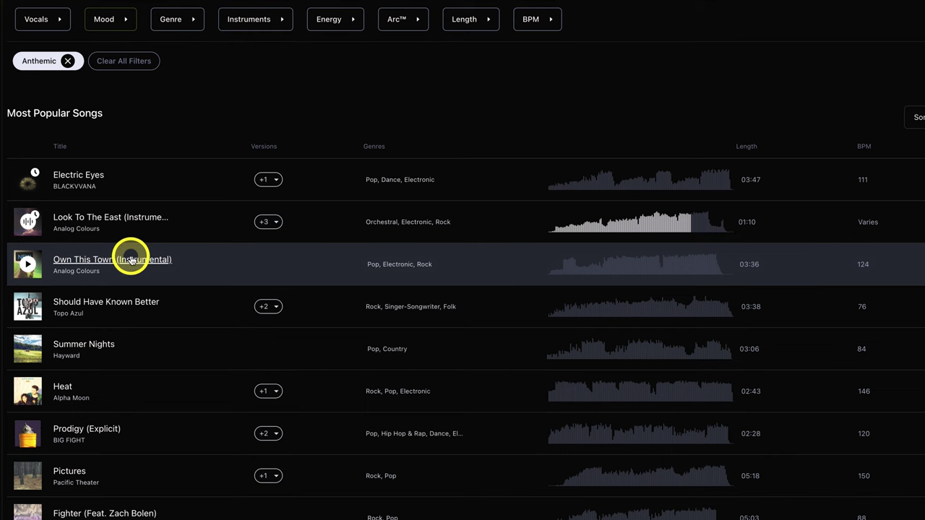
Play "Heat" and "Prodigy (Explicit)" and browse the rest of the Anthemic songs down to the playlists
scroll(87, 310, down, 1)
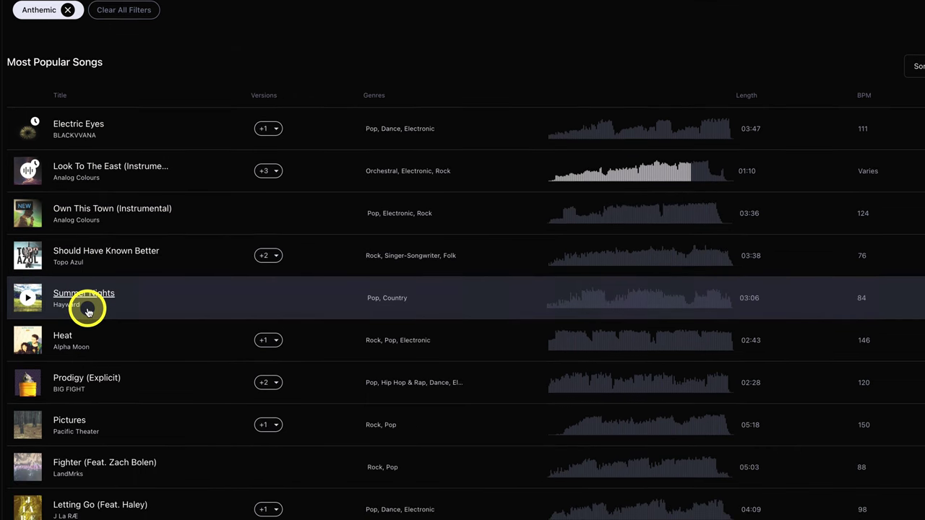
click(28, 338)
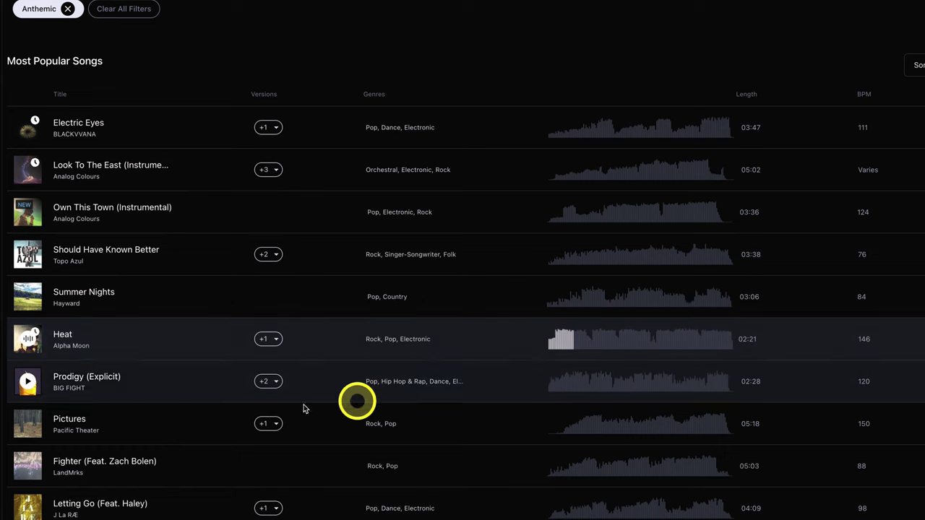
click(27, 381)
scroll(350, 394, down, 2)
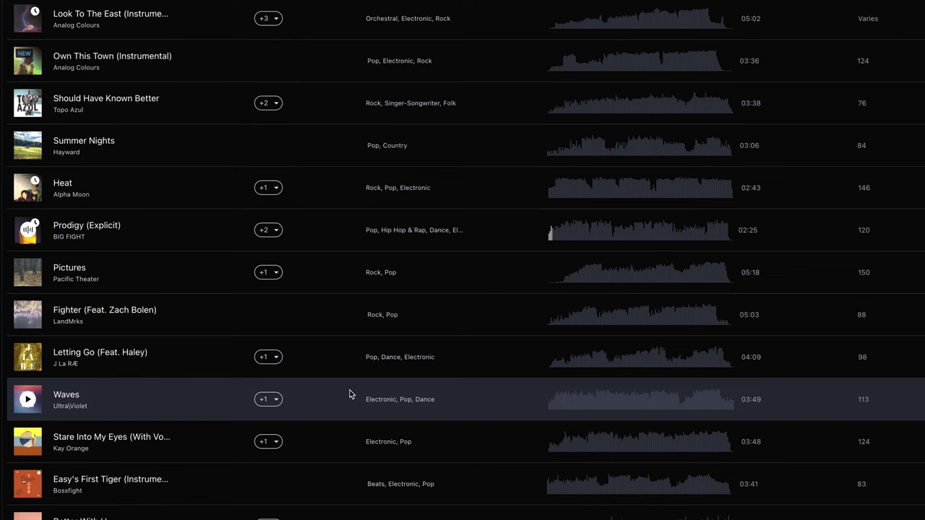
scroll(350, 393, down, 1)
scroll(350, 389, down, 2)
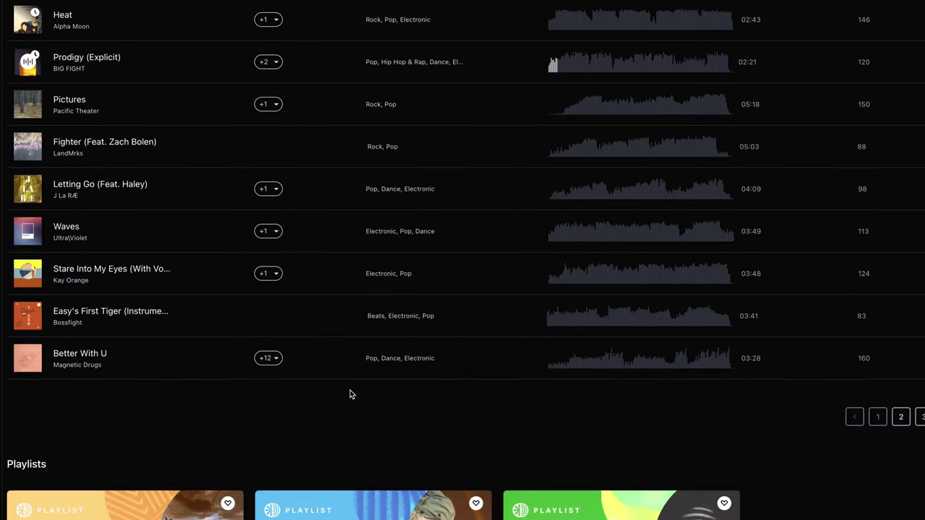
scroll(351, 388, down, 1)
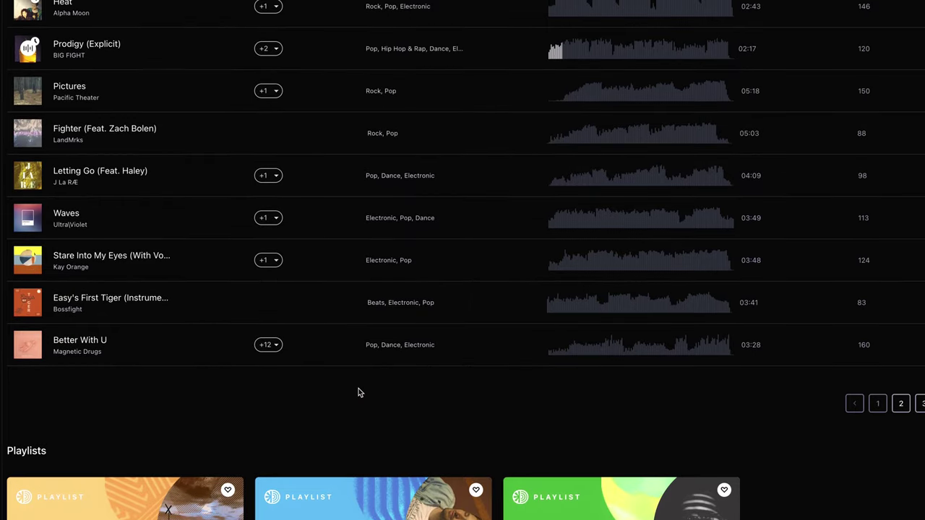
Play "Better With U", skip ahead in the track, and return to the start of the Anthemic song list
click(28, 346)
click(404, 327)
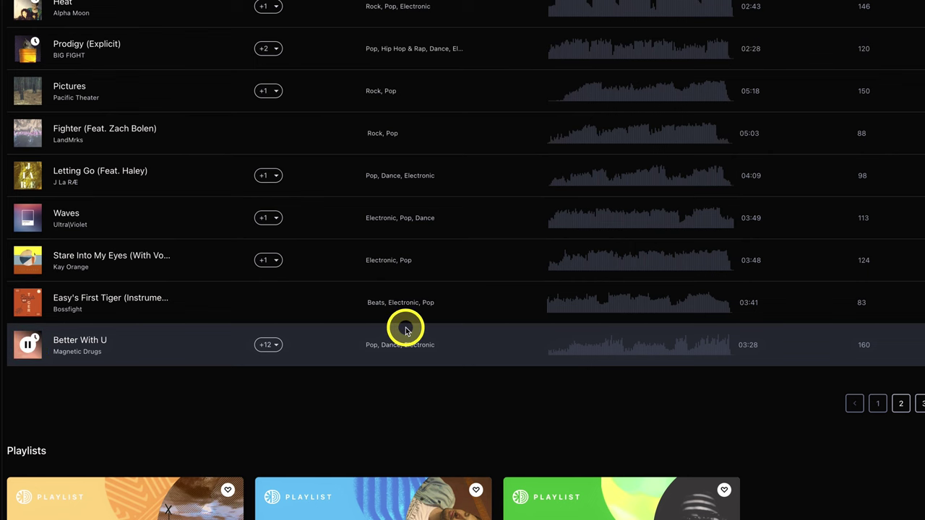
click(589, 352)
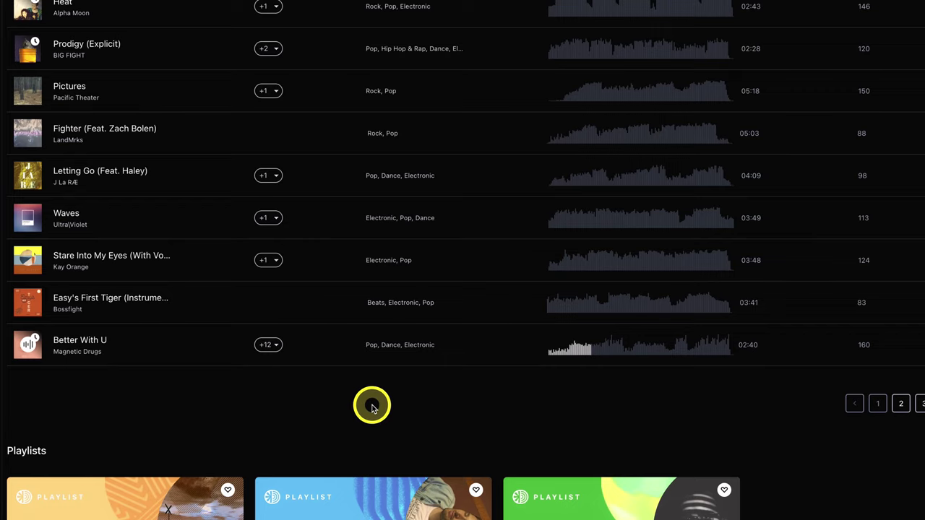
scroll(372, 408, up, 1)
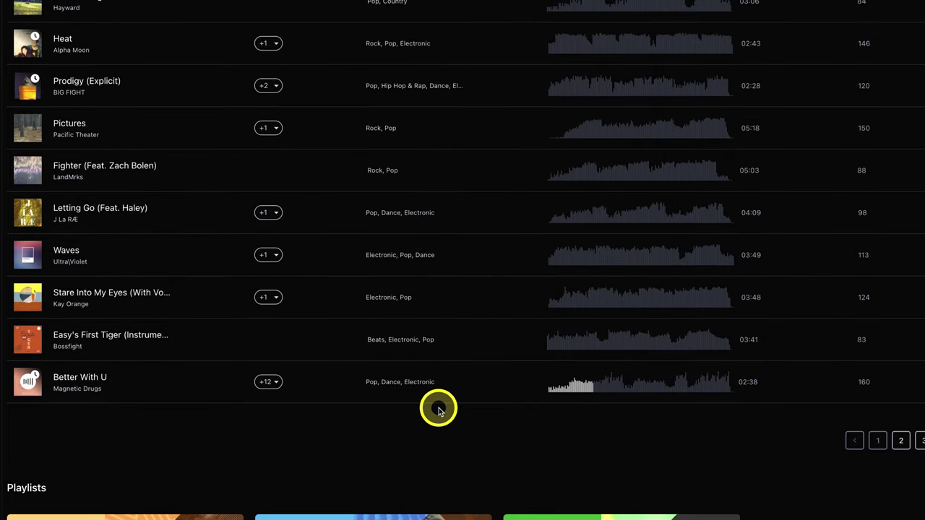
scroll(438, 409, up, 10)
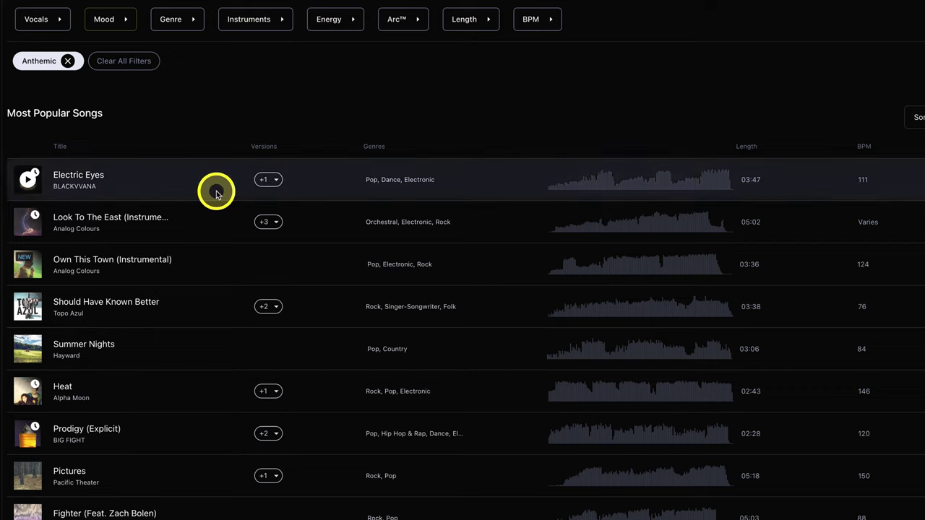
Listen to the middle of "Big Air (Instrumental)" and preview "Joker (with Vocal Samples)" with its alternate versions expanded
scroll(215, 190, down, 5)
click(626, 308)
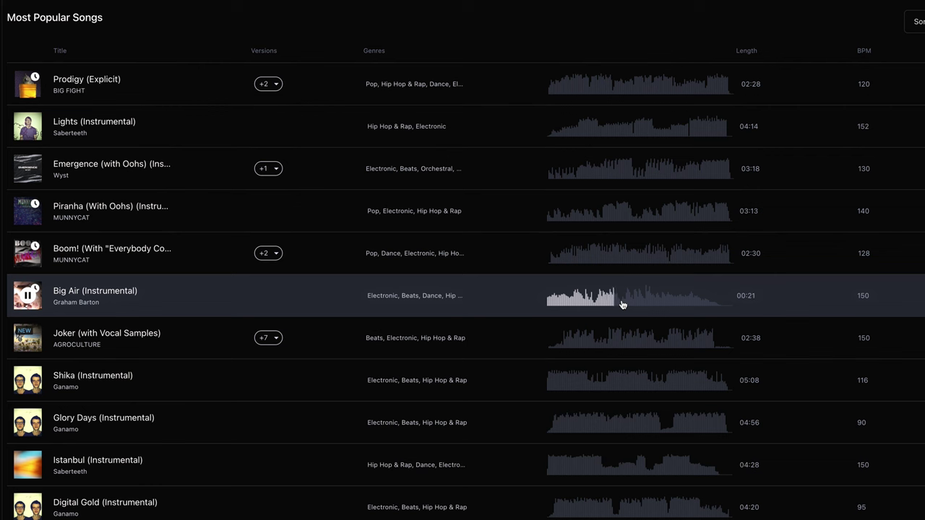
click(624, 298)
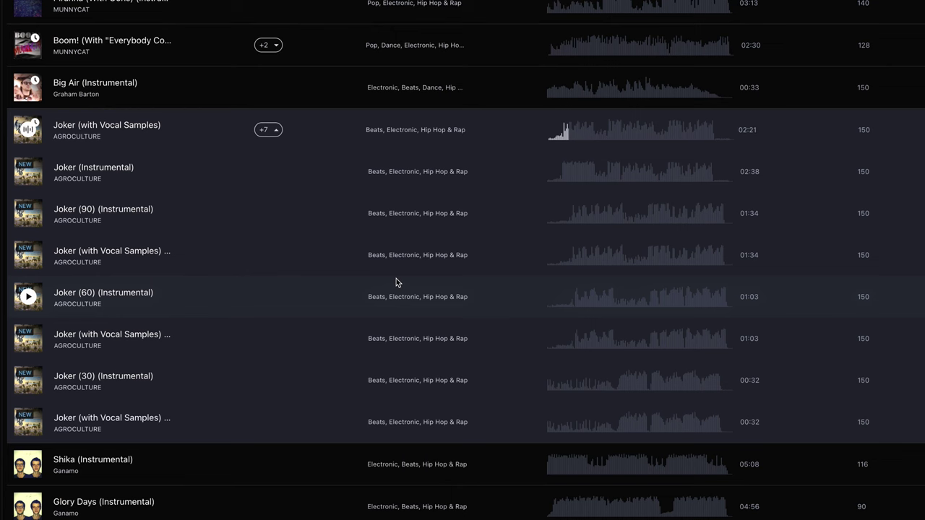
click(396, 278)
scroll(396, 278, up, 1)
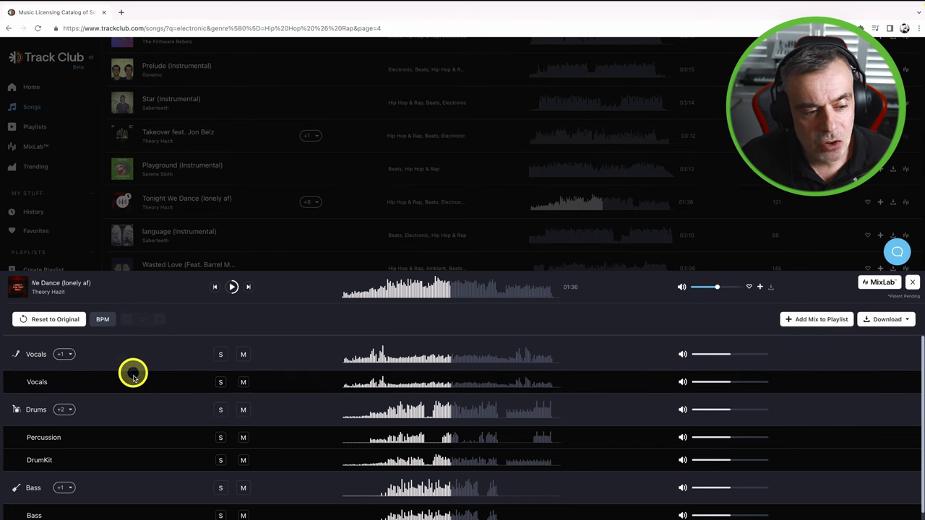
Examine the vocal, drum, bass and other stems of "Tonight We Dance (lonely af)" in MixLab
click(548, 465)
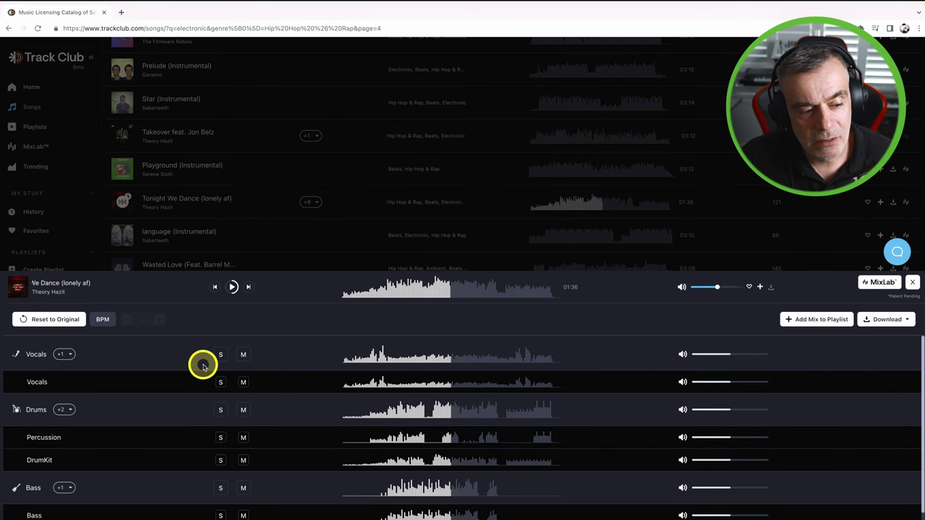
scroll(137, 421, down, 3)
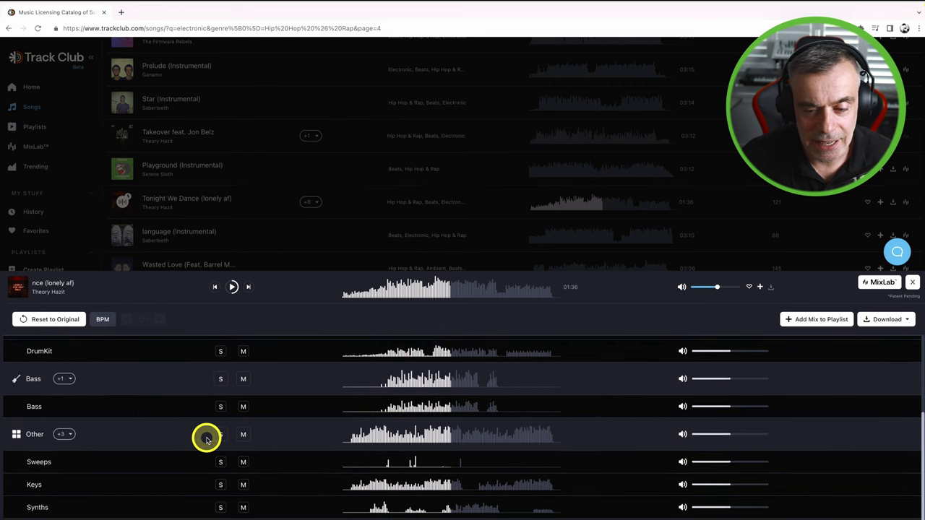
scroll(206, 437, up, 3)
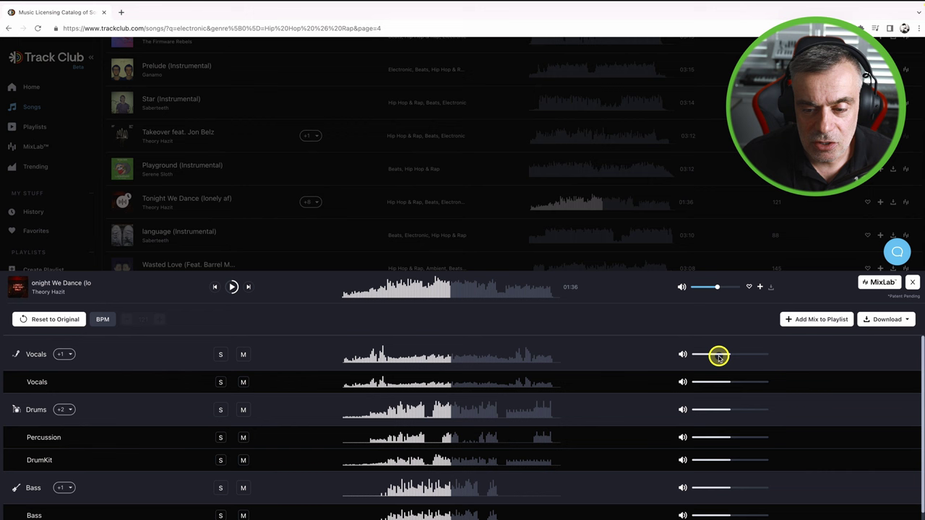
Try the Vocals stem group at zero and full volume, set it near the minimum, and mute it
drag(716, 354, 690, 356)
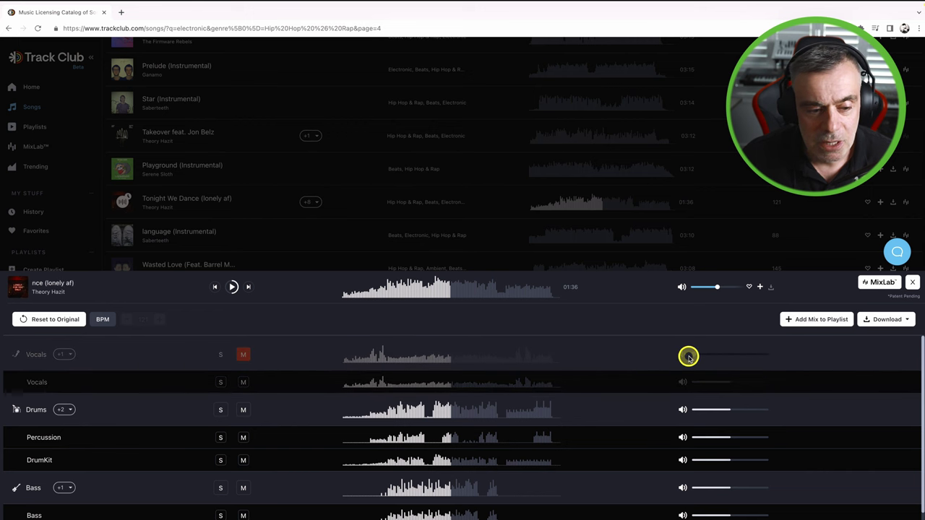
drag(689, 356, 769, 357)
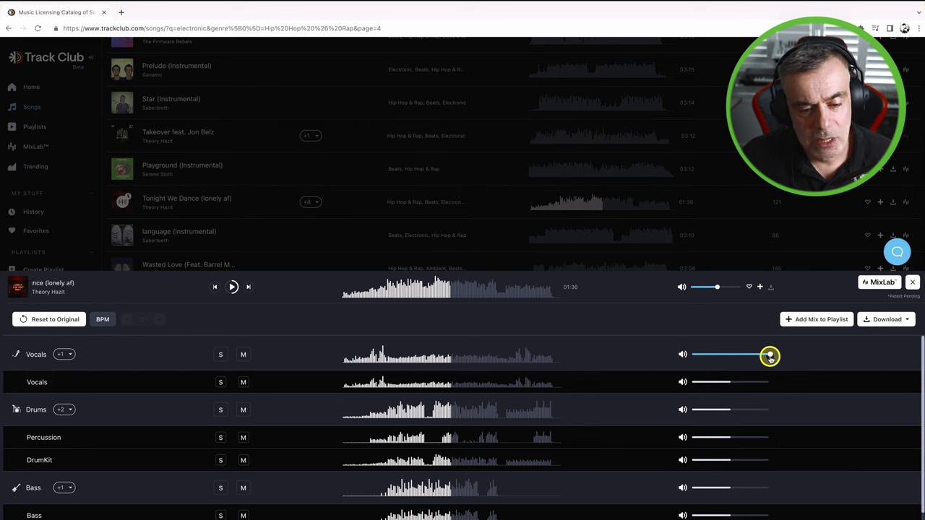
drag(770, 356, 703, 358)
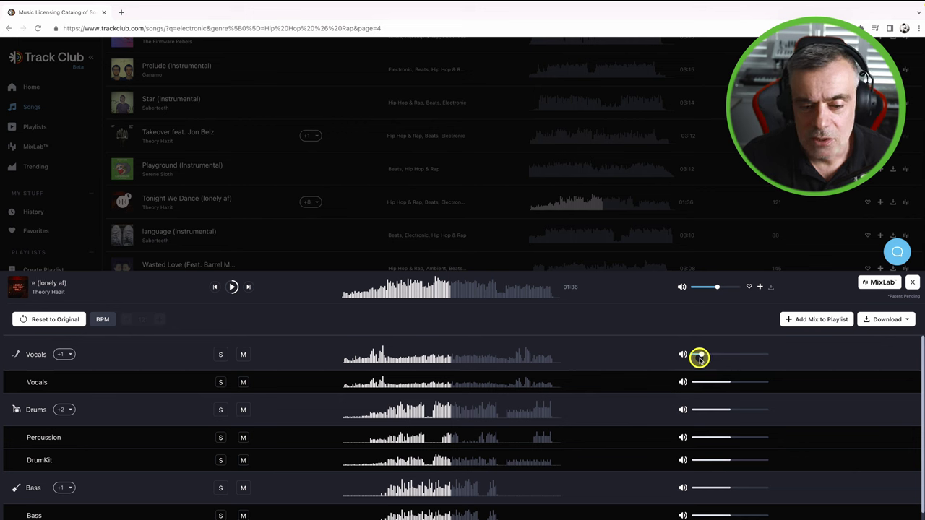
click(243, 354)
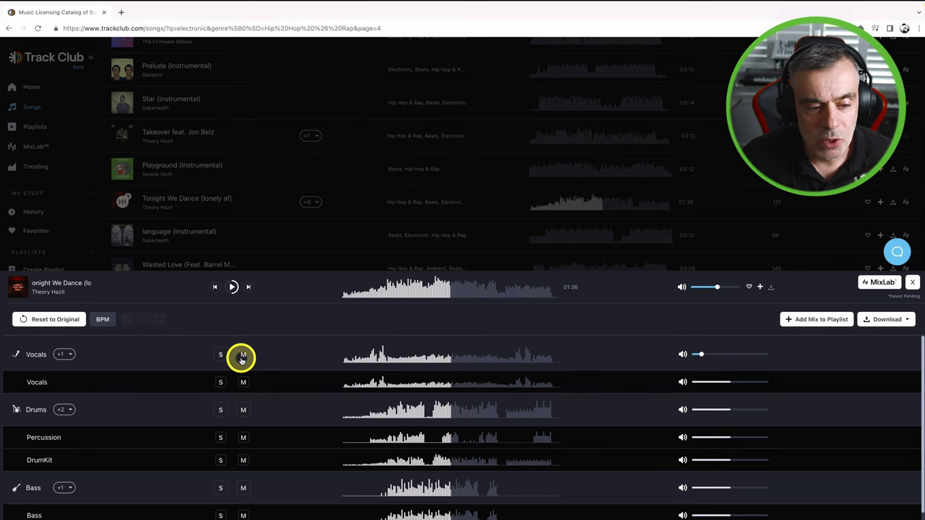
Rebalance the stem volumes by raising the Bass group close to maximum, lowering Keys and raising Synths
scroll(274, 358, down, 3)
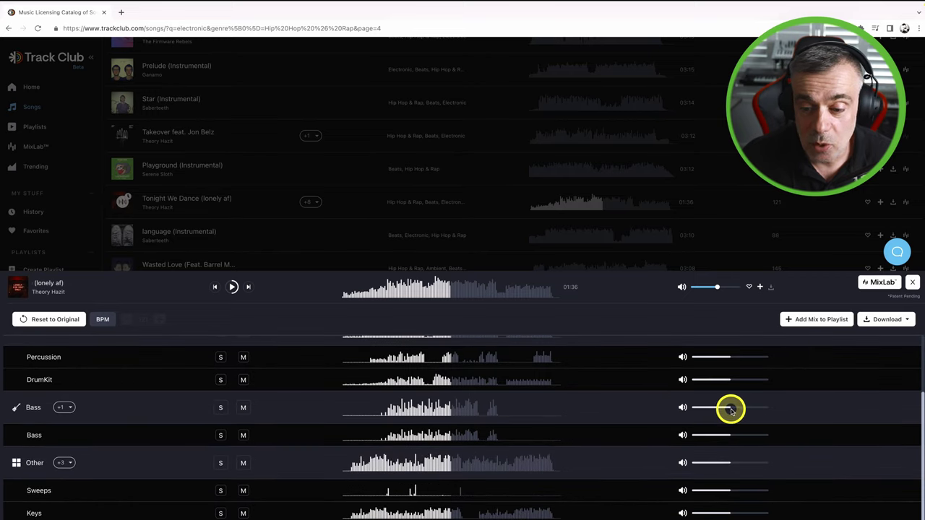
drag(731, 409, 759, 409)
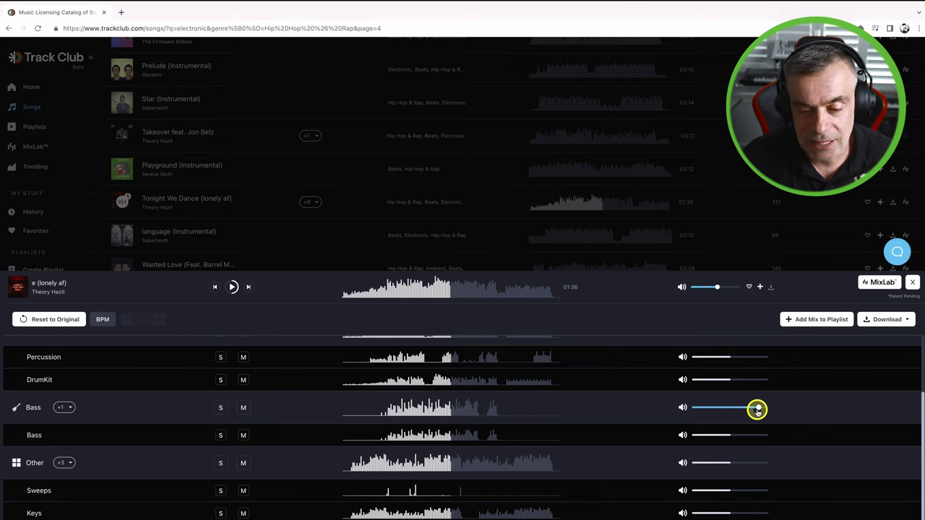
scroll(757, 409, down, 1)
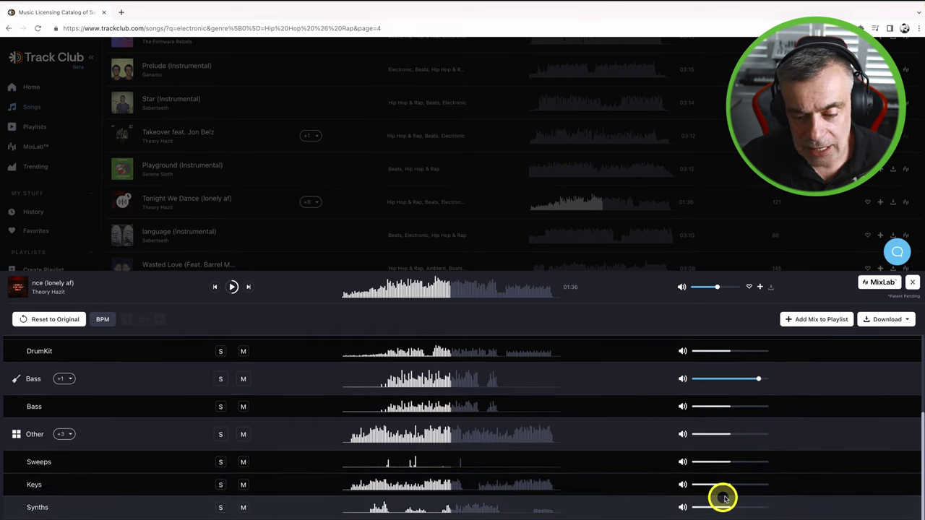
click(723, 485)
drag(723, 486, 706, 486)
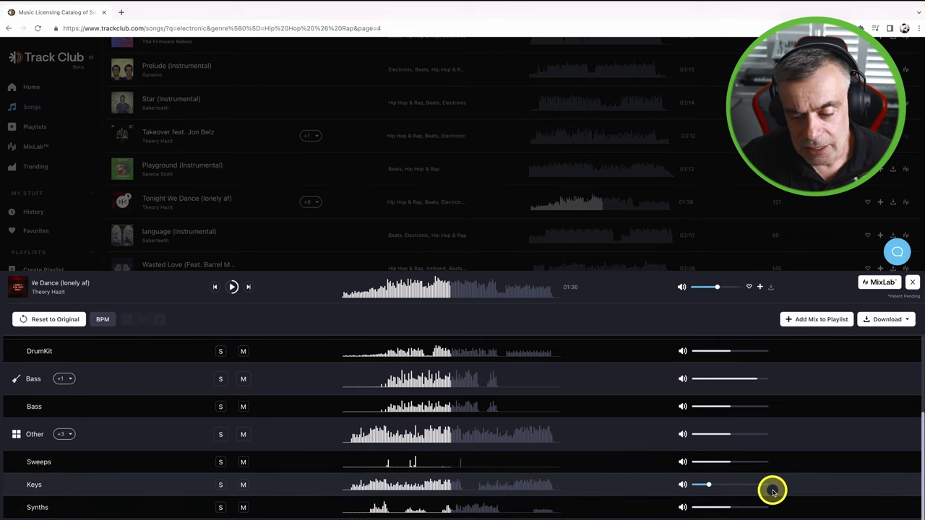
drag(731, 508, 750, 508)
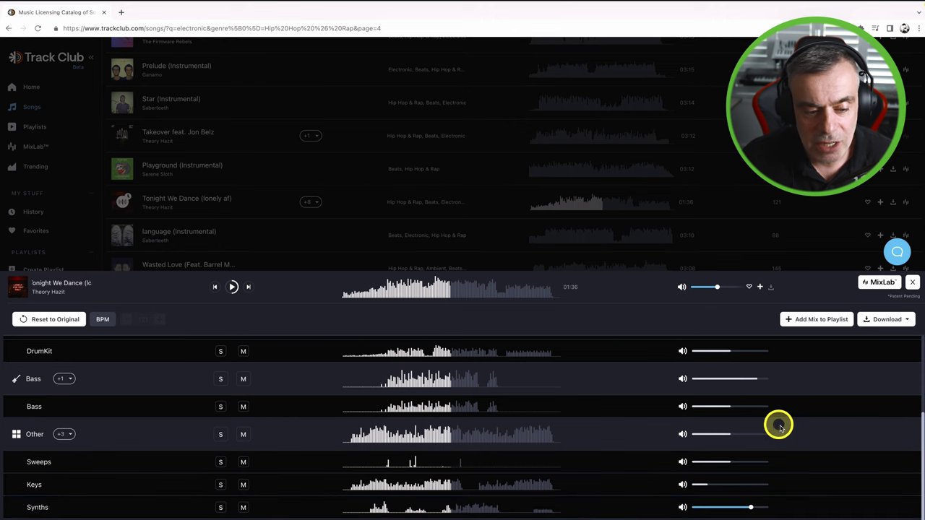
scroll(780, 427, up, 3)
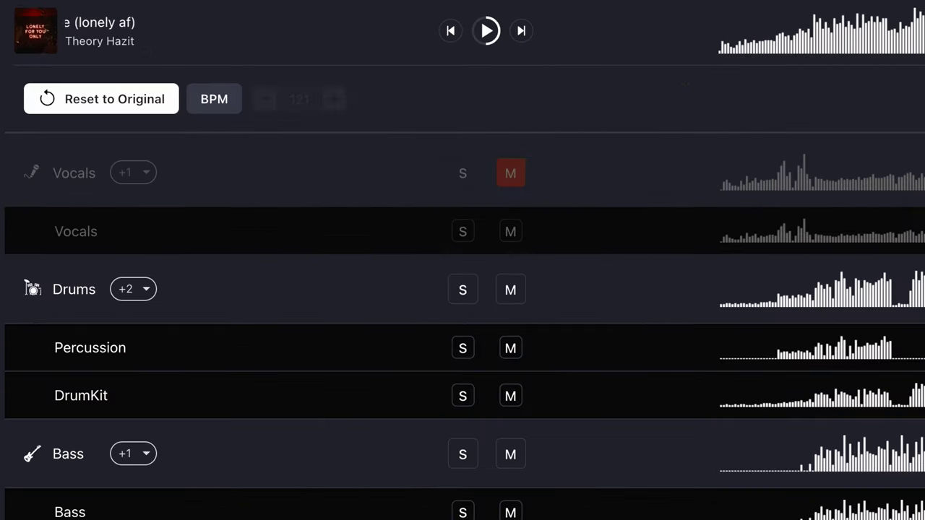
Enable the BPM adjustment for the mix and raise the tempo to 130
click(217, 101)
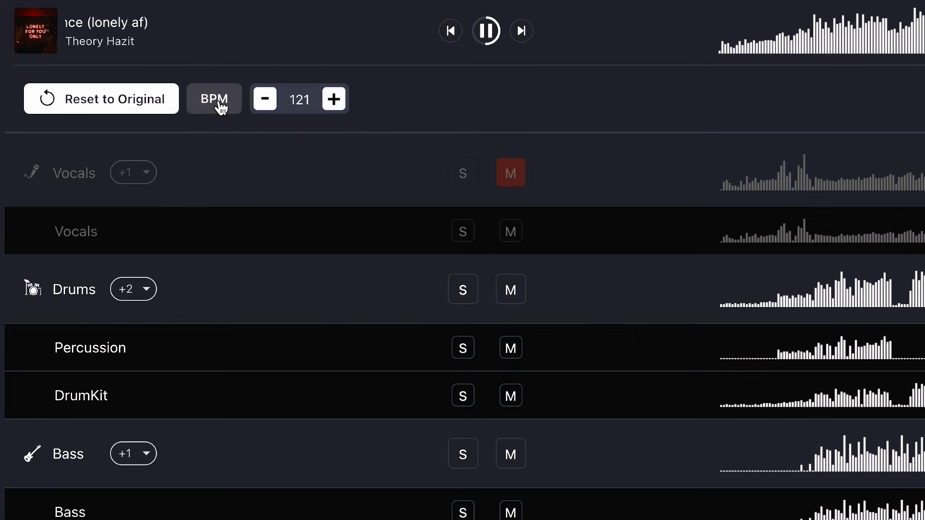
click(264, 101)
click(134, 99)
click(263, 100)
click(333, 101)
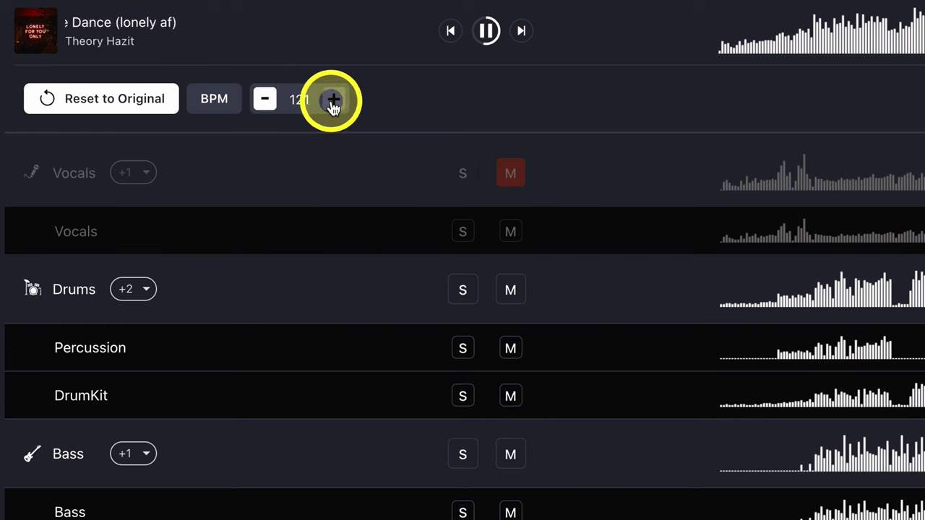
click(333, 101)
click(333, 101)
click(333, 101)
click(333, 102)
click(333, 101)
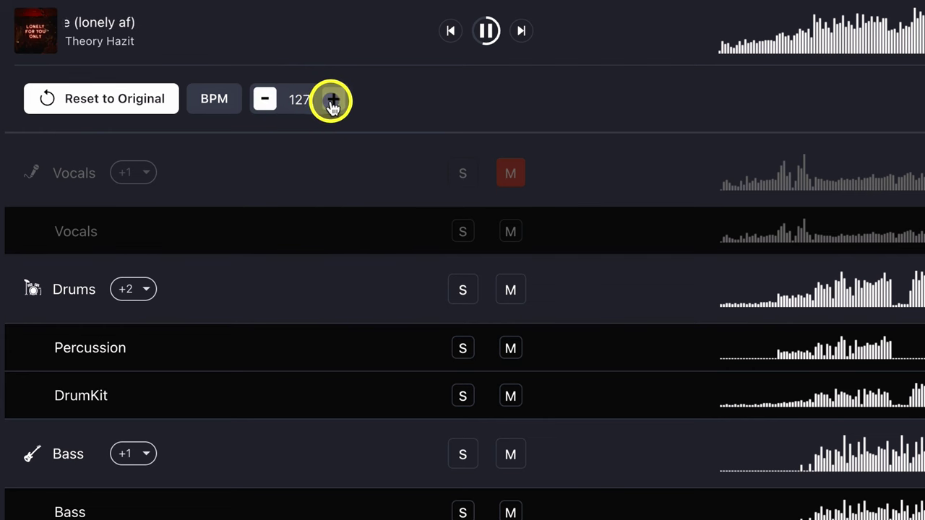
click(333, 101)
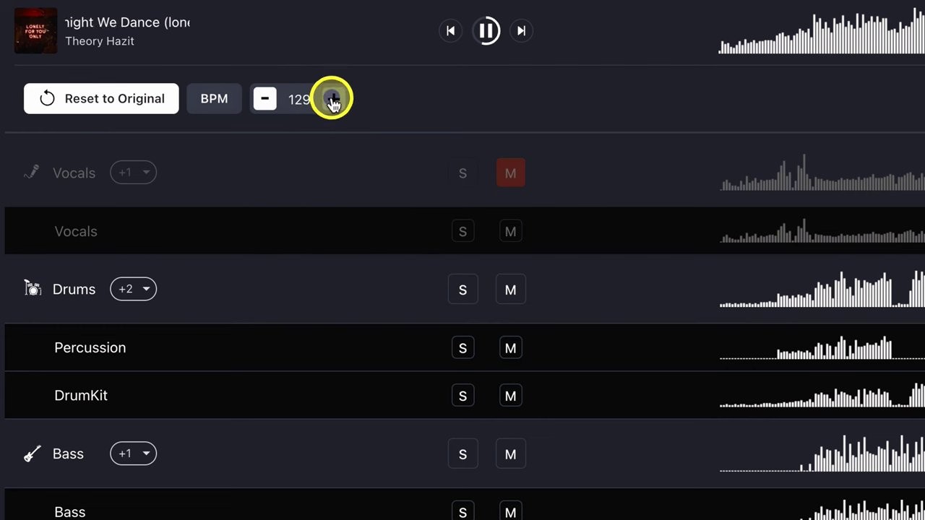
click(333, 101)
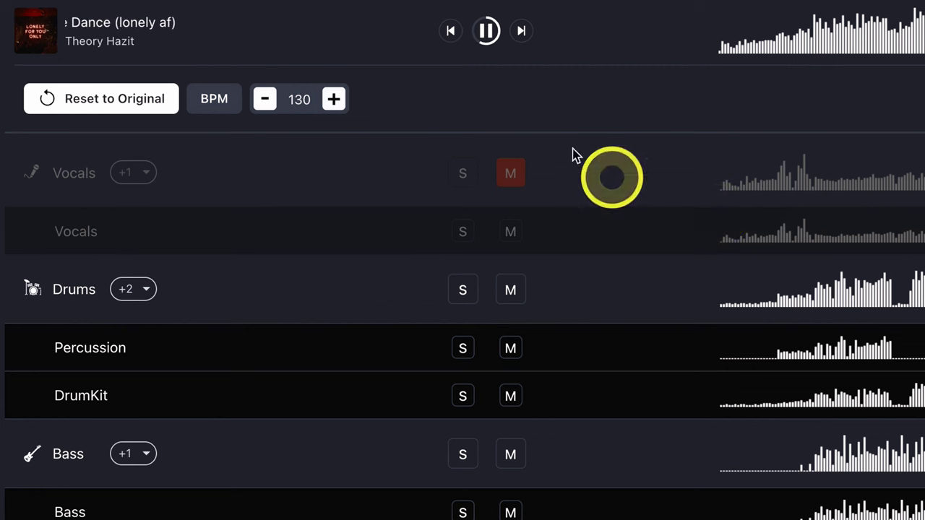
Lower the mix's tempo to 112 BPM and listen to it
click(264, 101)
triple_click(265, 101)
double_click(265, 101)
triple_click(264, 100)
triple_click(264, 100)
click(265, 100)
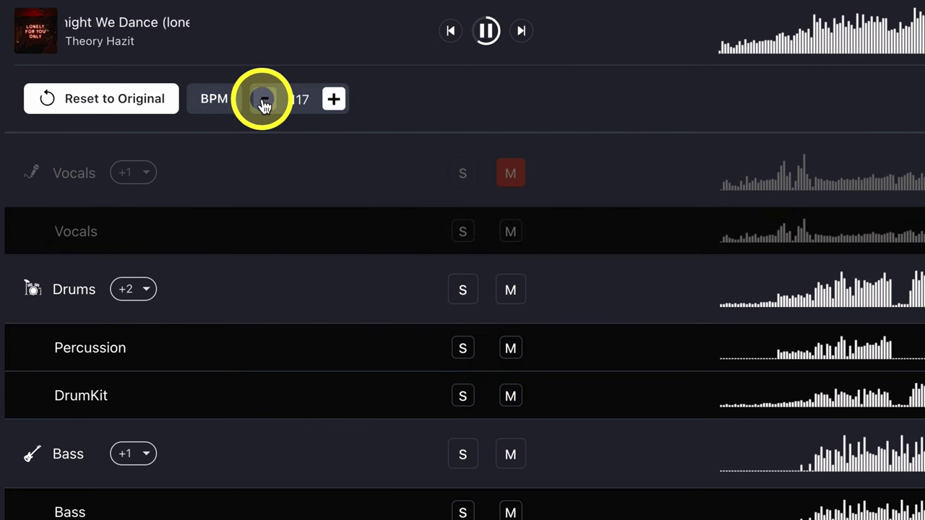
click(265, 101)
click(264, 101)
click(265, 101)
click(264, 101)
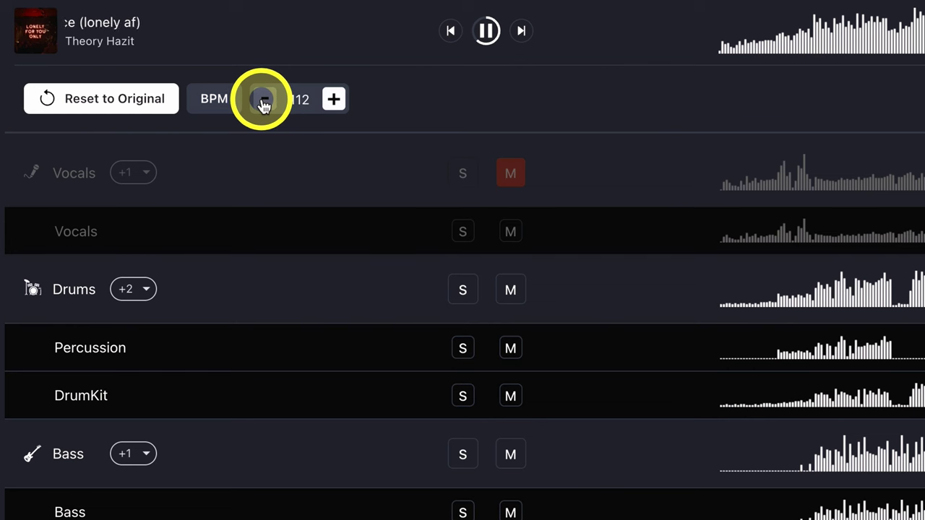
click(519, 268)
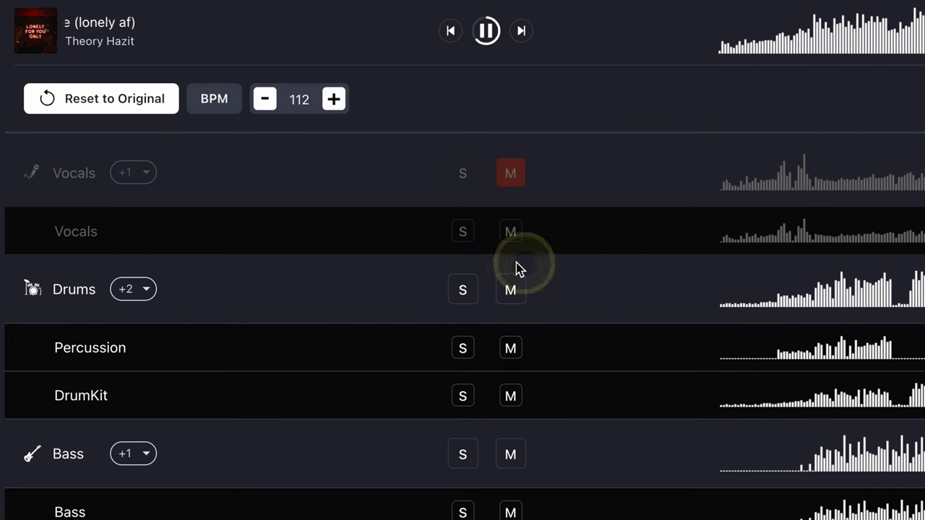
click(366, 144)
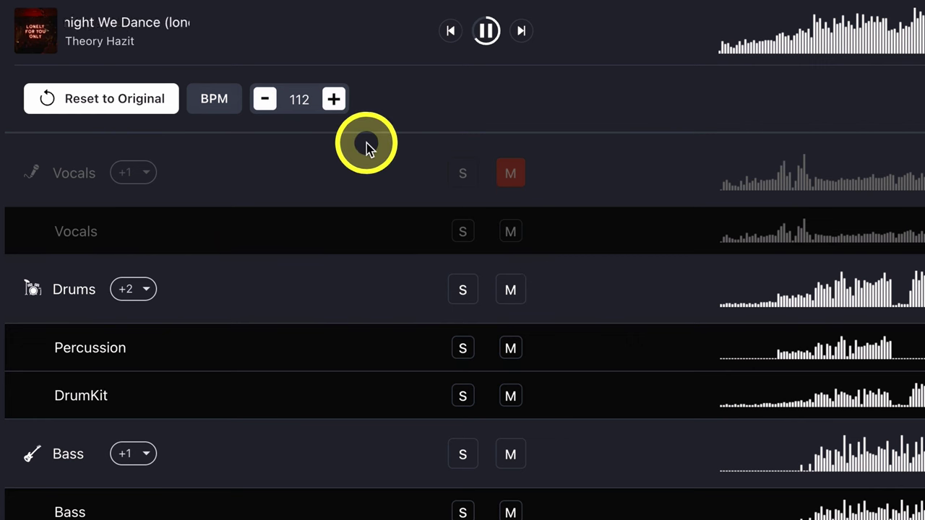
Pause the mix and open its download options, choosing Download All Stems
click(334, 99)
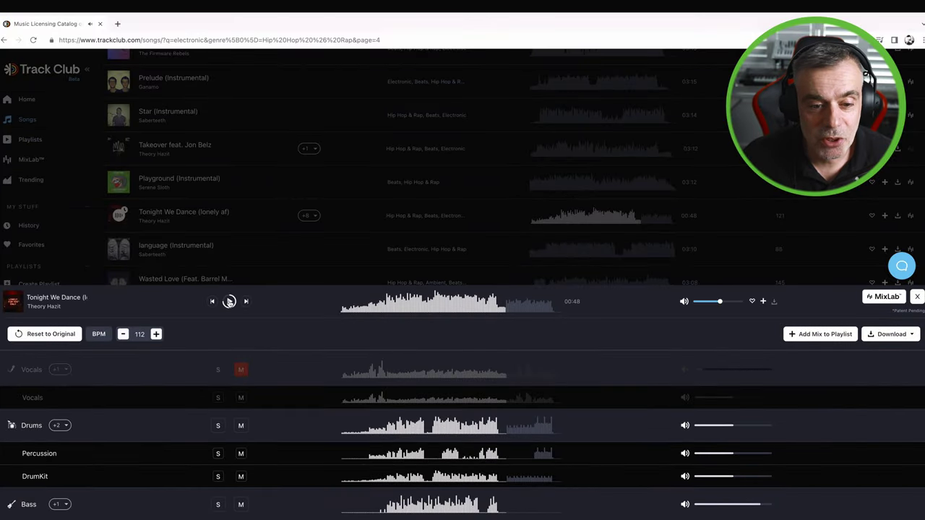
click(657, 301)
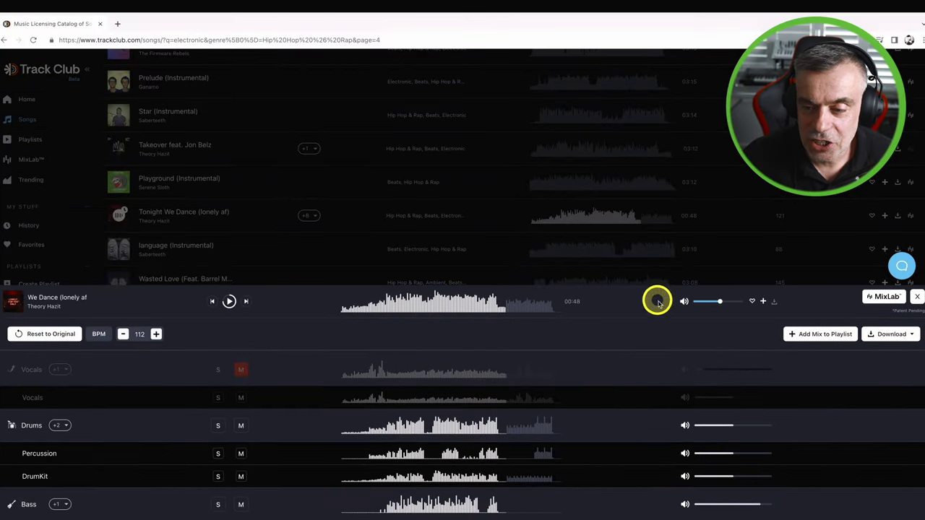
click(894, 336)
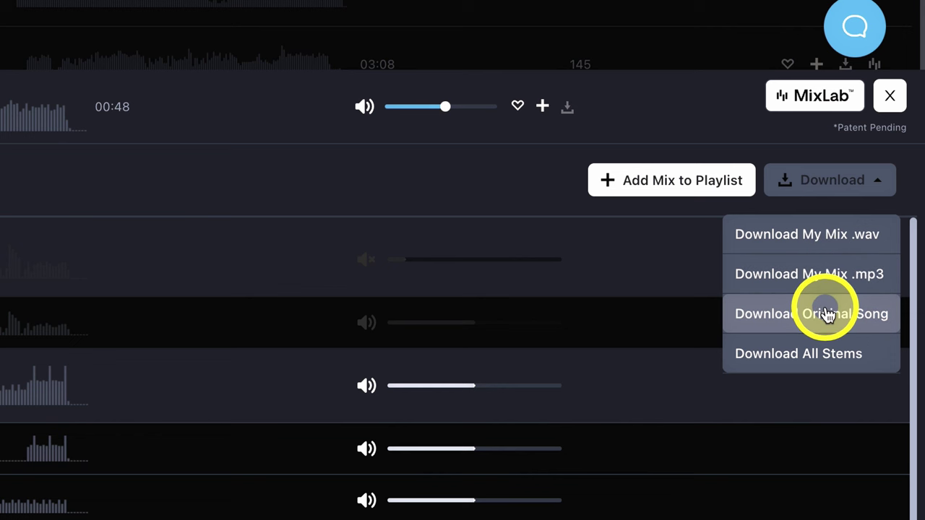
click(806, 356)
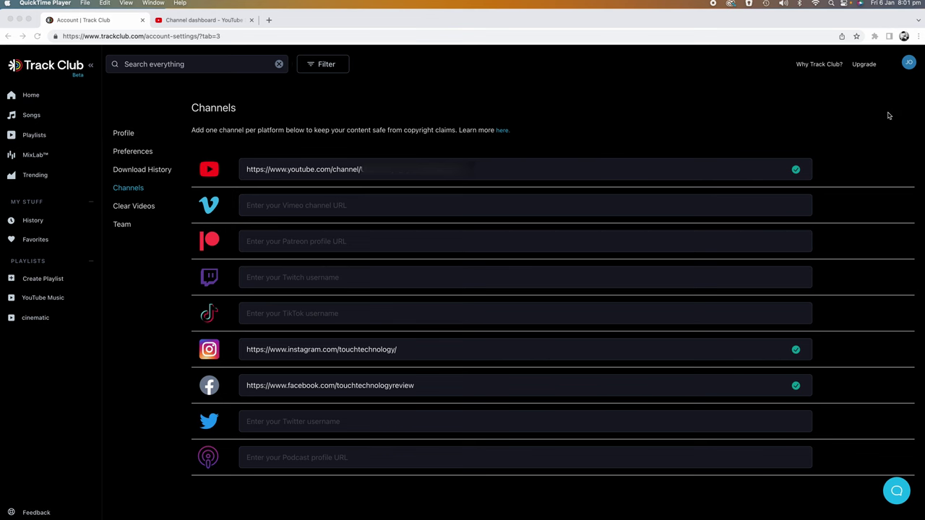
Open the account settings and view the Channels section with the linked platform channels
click(909, 63)
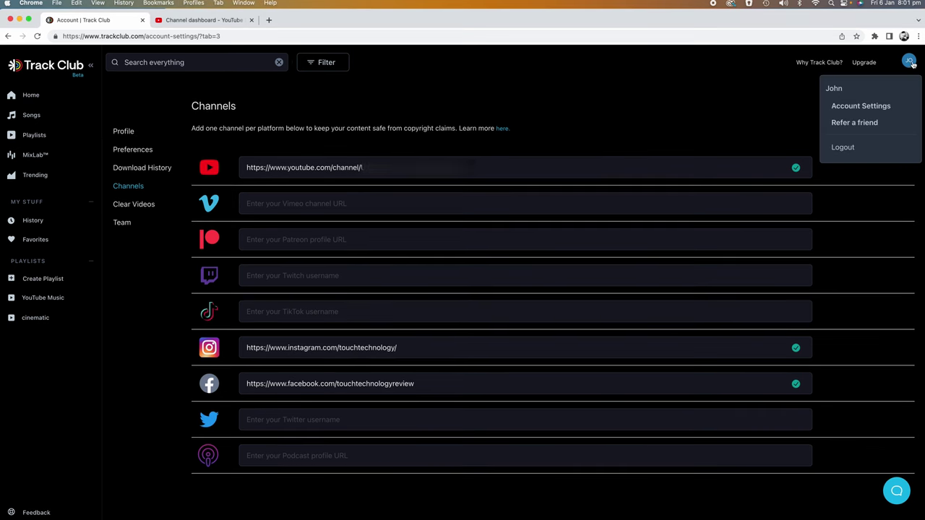
click(864, 106)
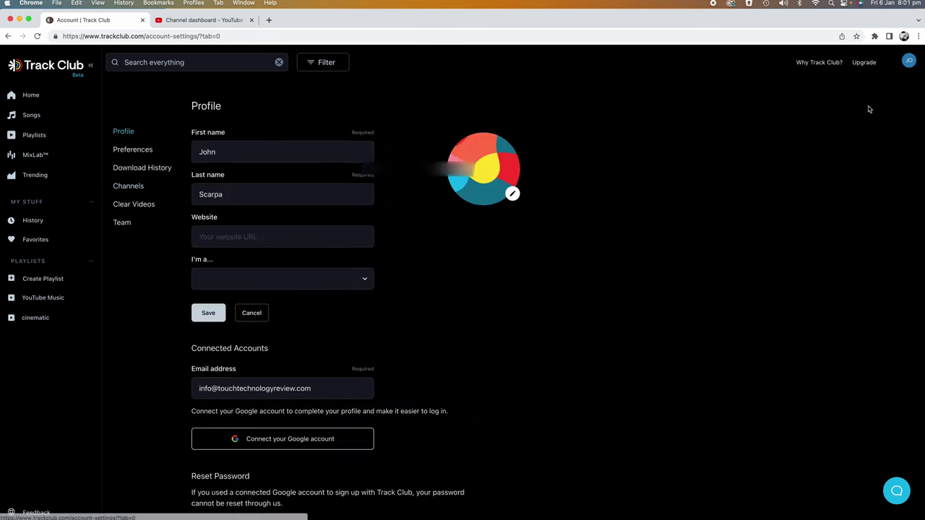
click(132, 189)
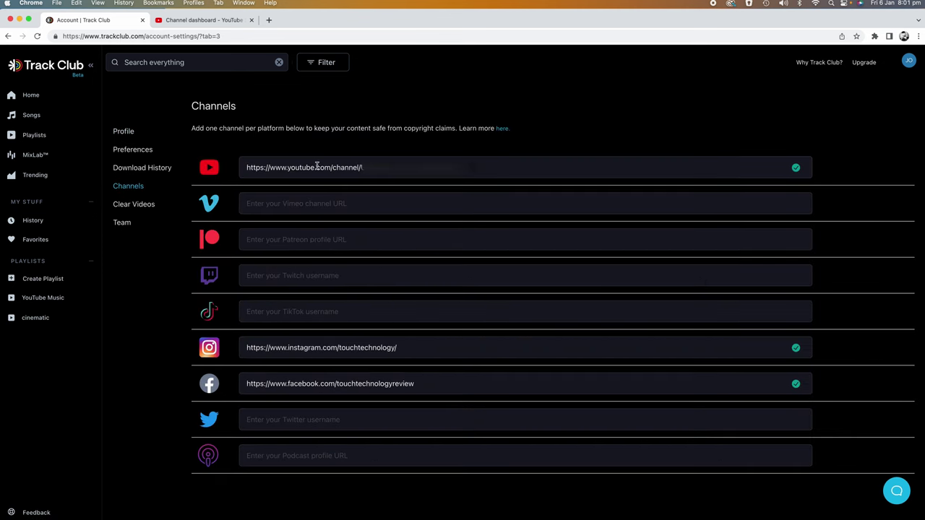